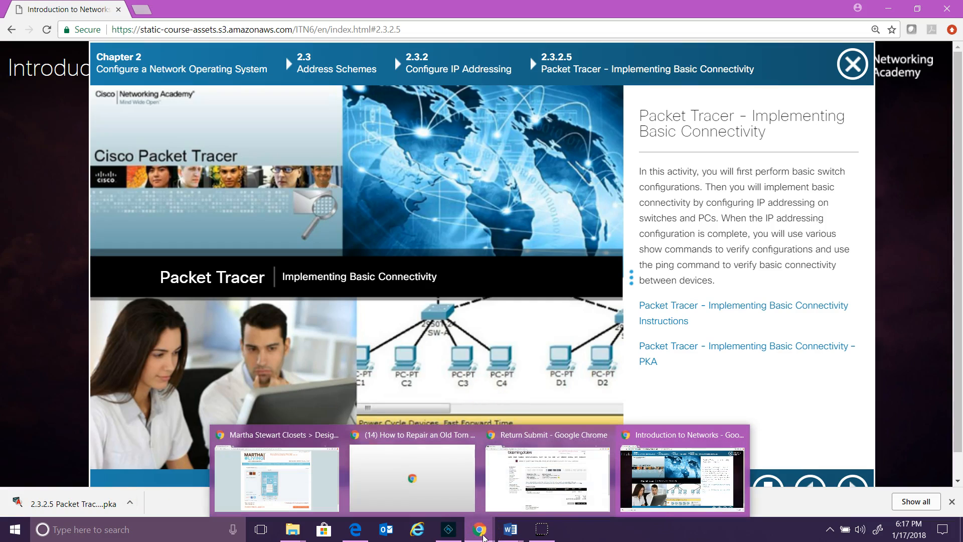
# Open a new Google Chrome window from the taskbar icon's jump list
pyautogui.rightClick(481, 534)
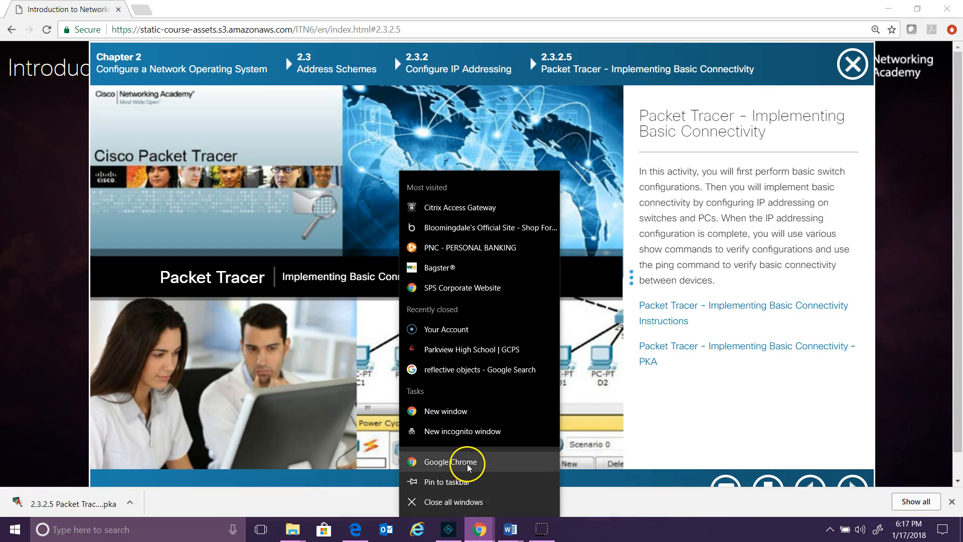
pyautogui.click(467, 466)
pyautogui.write('ww.')
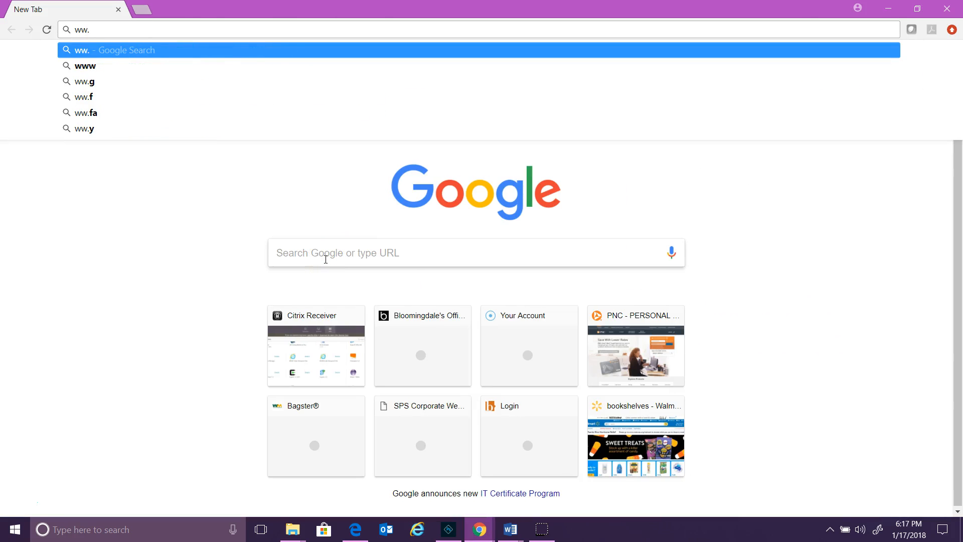
pyautogui.press('BackSpace')
pyautogui.write('w.')
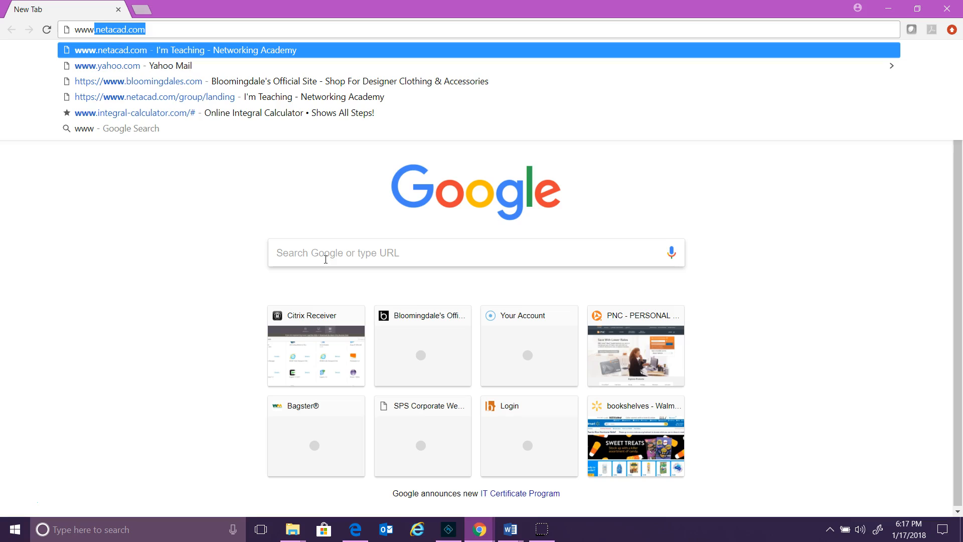
pyautogui.write('lab.dev')
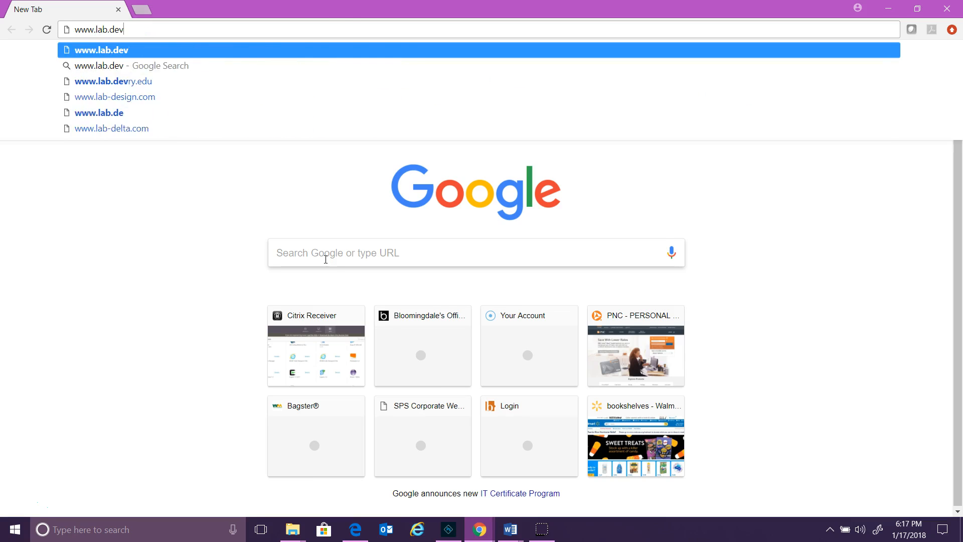
pyautogui.write('ry.edu')
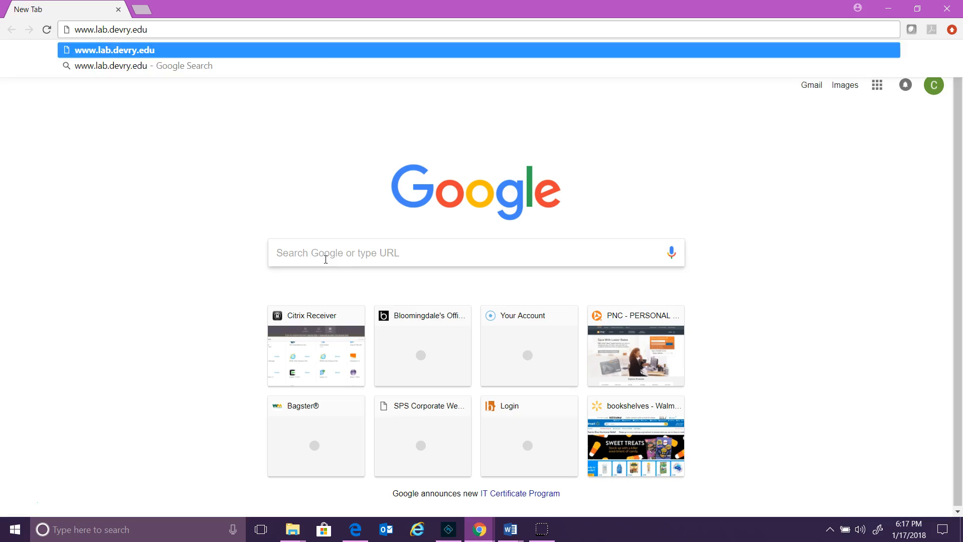
pyautogui.press('Return')
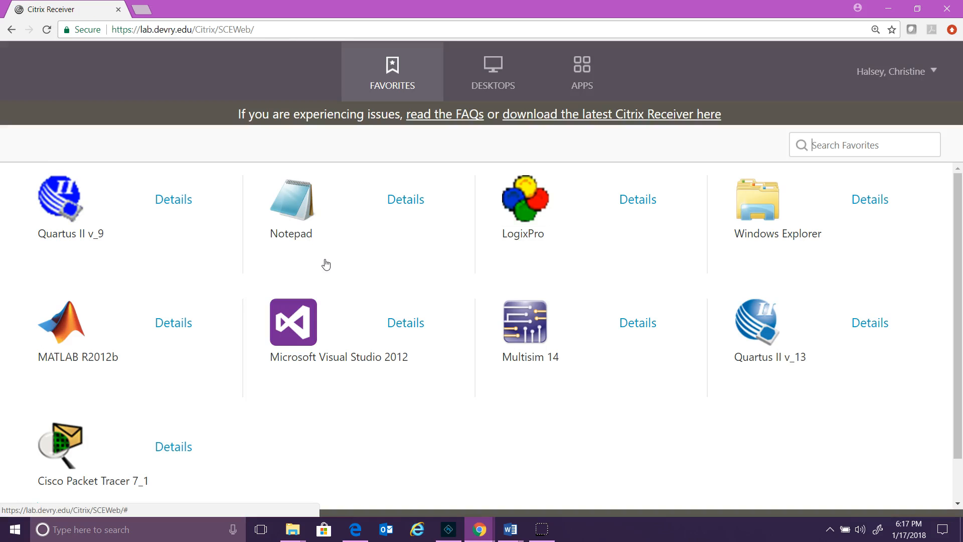
# Launch Cisco Packet Tracer 7_1 via the Citrix Receiver launcher and maximize it
pyautogui.click(66, 442)
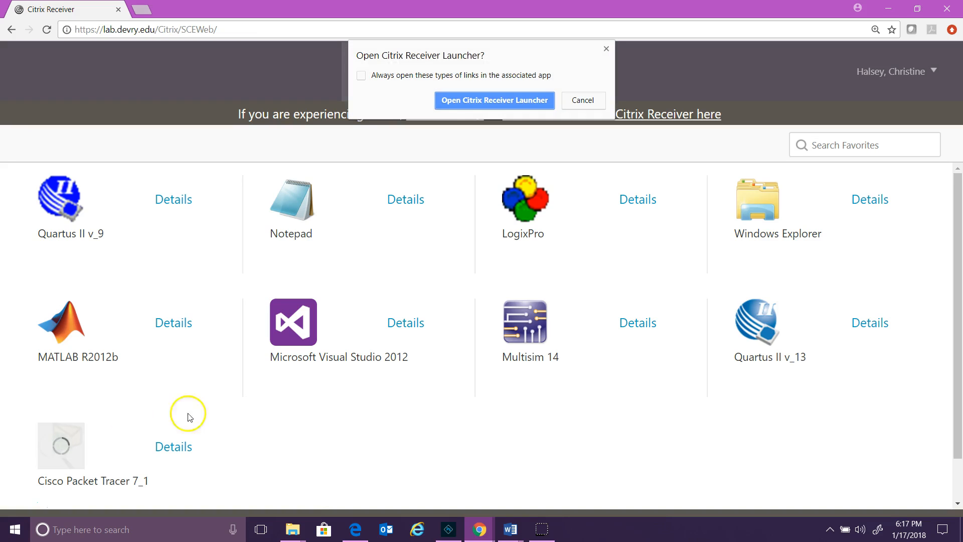
pyautogui.click(467, 99)
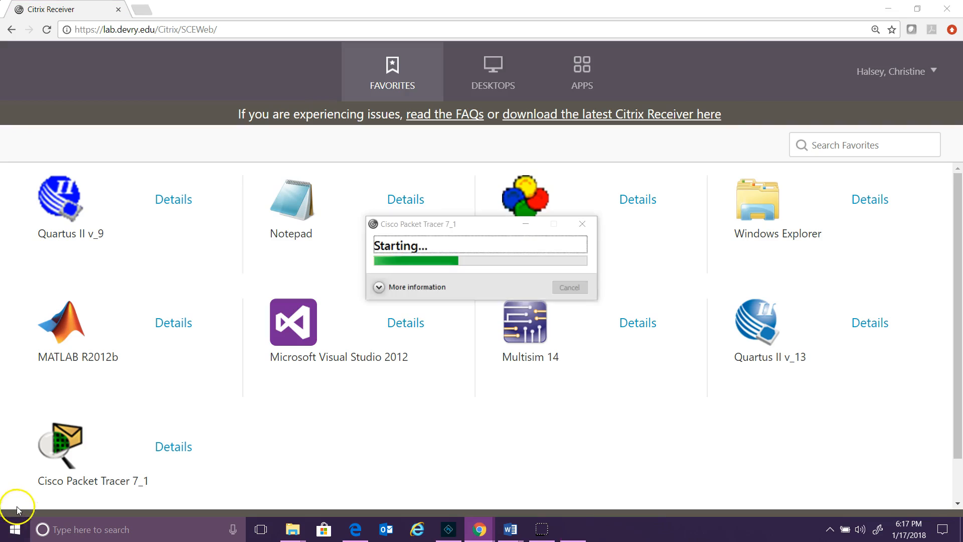
pyautogui.click(704, 46)
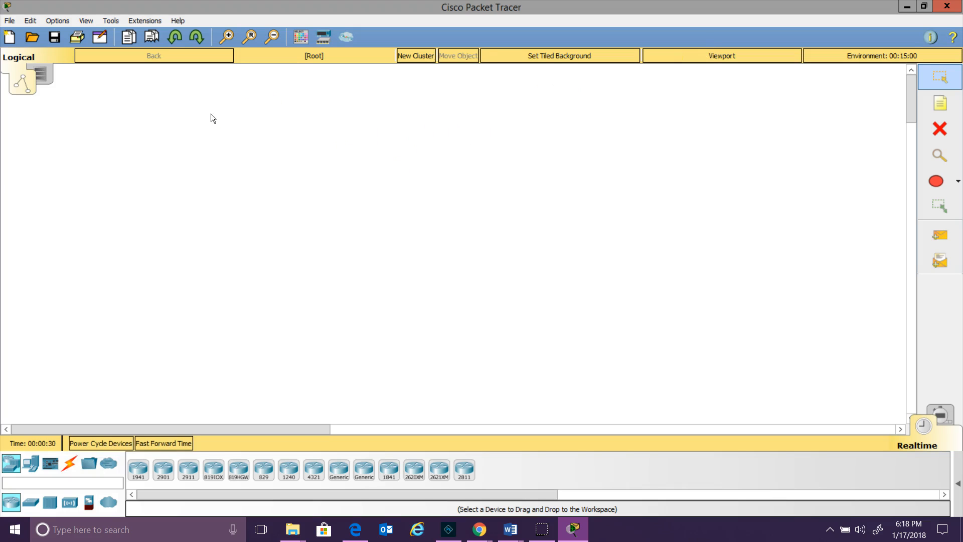
# Open 2.3.2.5 Implementing Basic Connectivity (1).pka from the Downloads folder, sorted by date modified
pyautogui.click(9, 20)
pyautogui.click(25, 53)
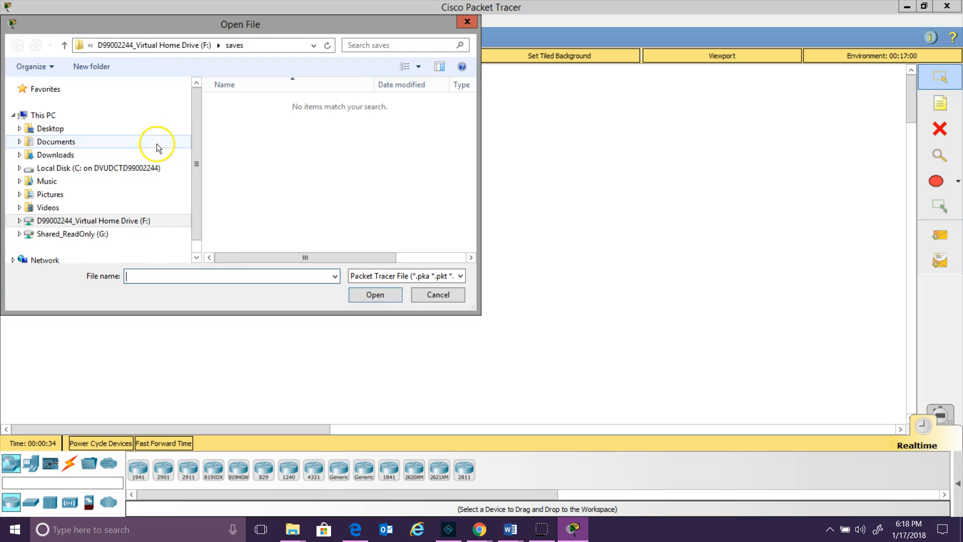
pyautogui.click(128, 170)
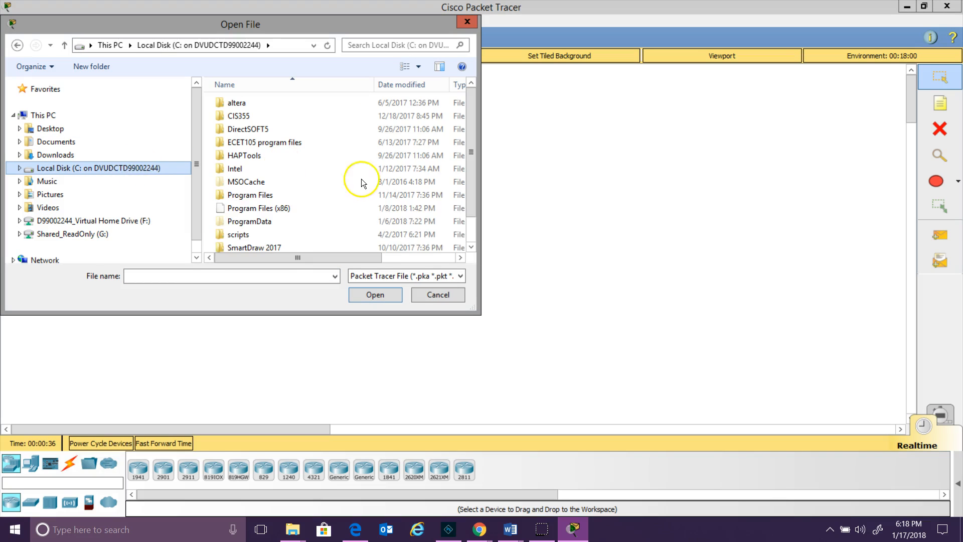
pyautogui.scroll(-1, 476, 237)
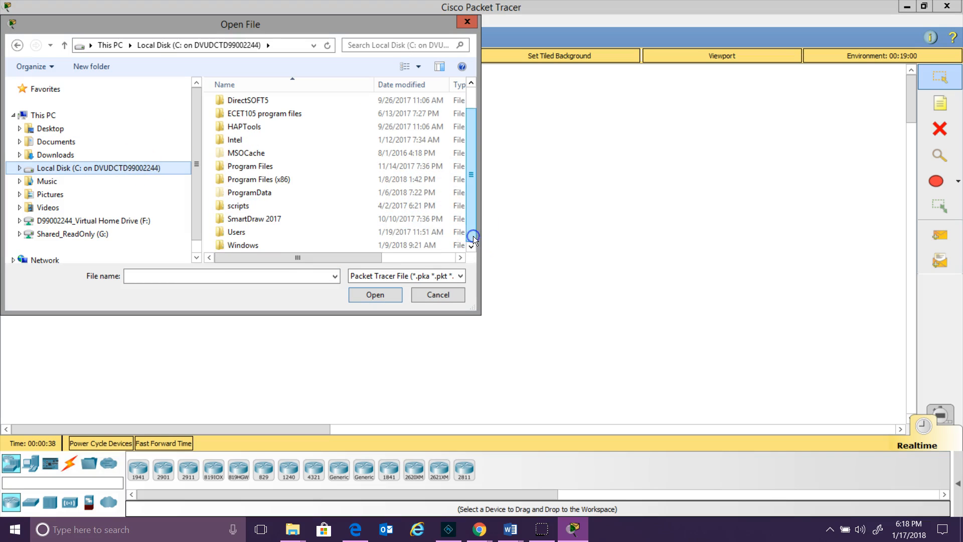
pyautogui.doubleClick(304, 232)
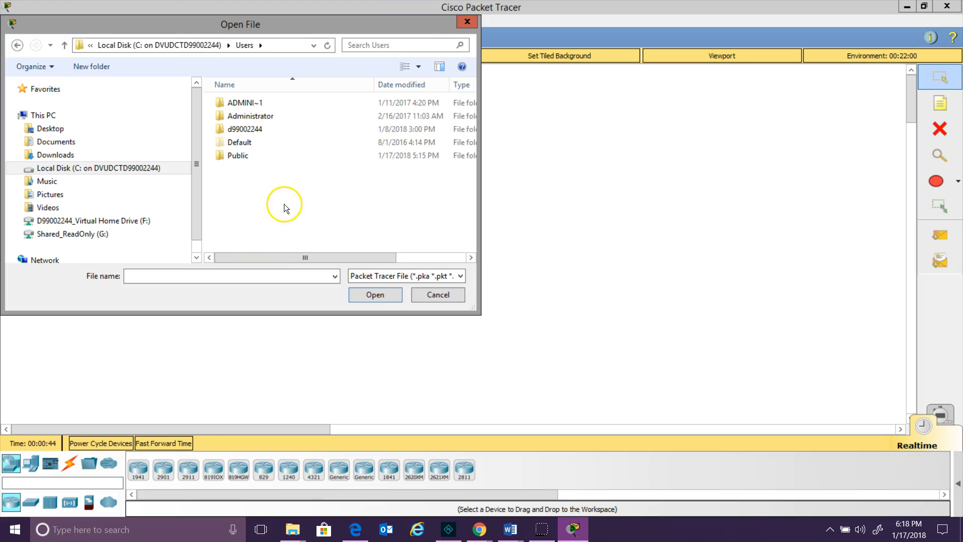
pyautogui.doubleClick(271, 129)
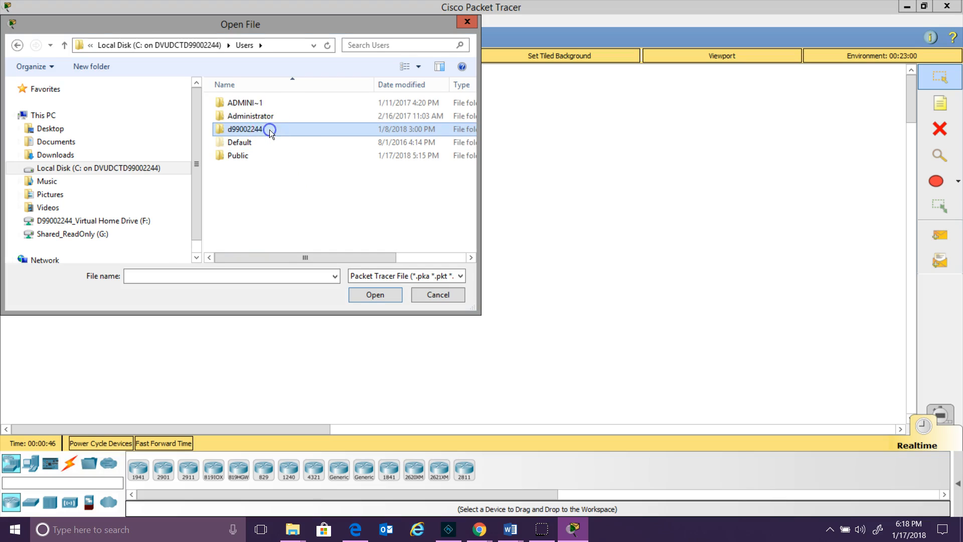
pyautogui.doubleClick(253, 209)
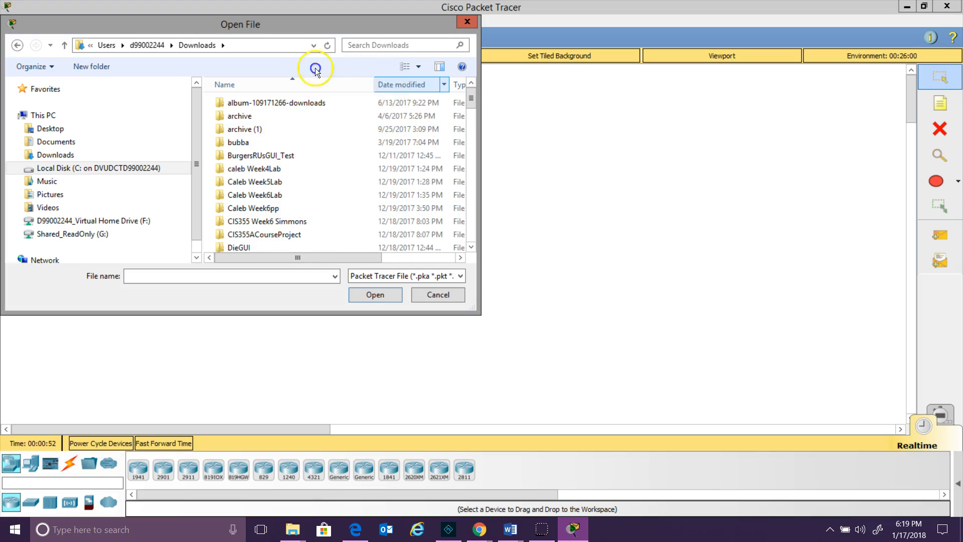
pyautogui.click(401, 84)
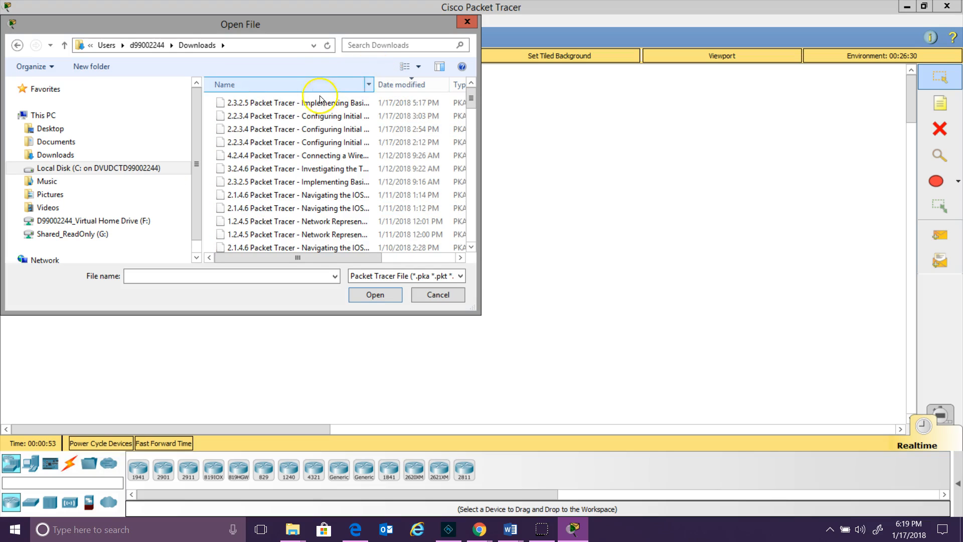
pyautogui.doubleClick(266, 102)
pyautogui.click(345, 105)
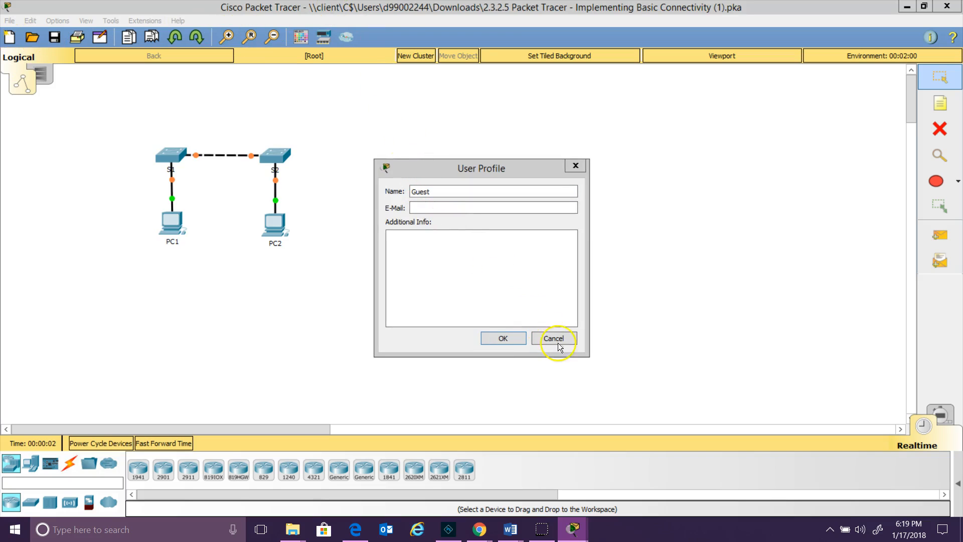
# Dismiss the User Profile prompt and tile Packet Tracer left, PT Activity instructions right
pyautogui.click(562, 345)
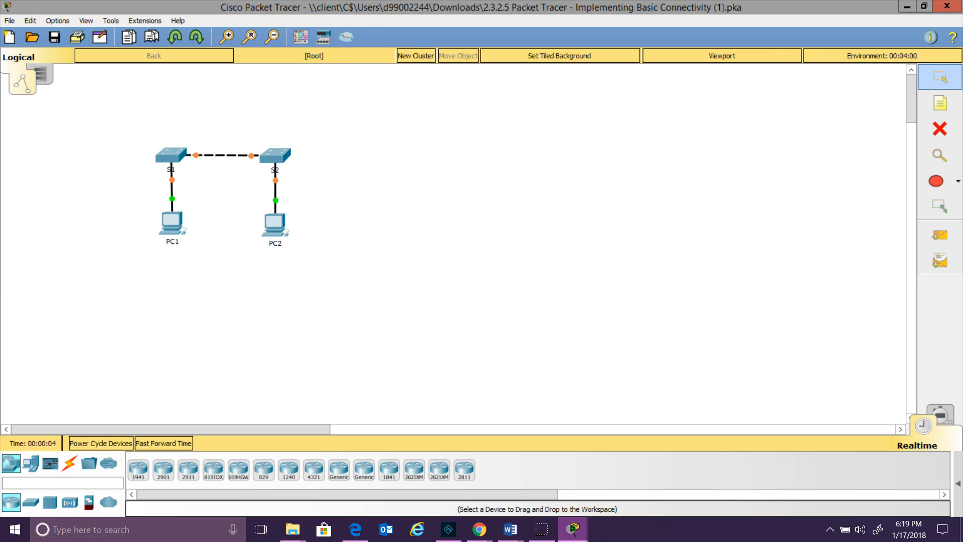
pyautogui.moveTo(269, 6); pyautogui.dragTo(0, 57)
pyautogui.moveTo(543, 159); pyautogui.dragTo(958, 48)
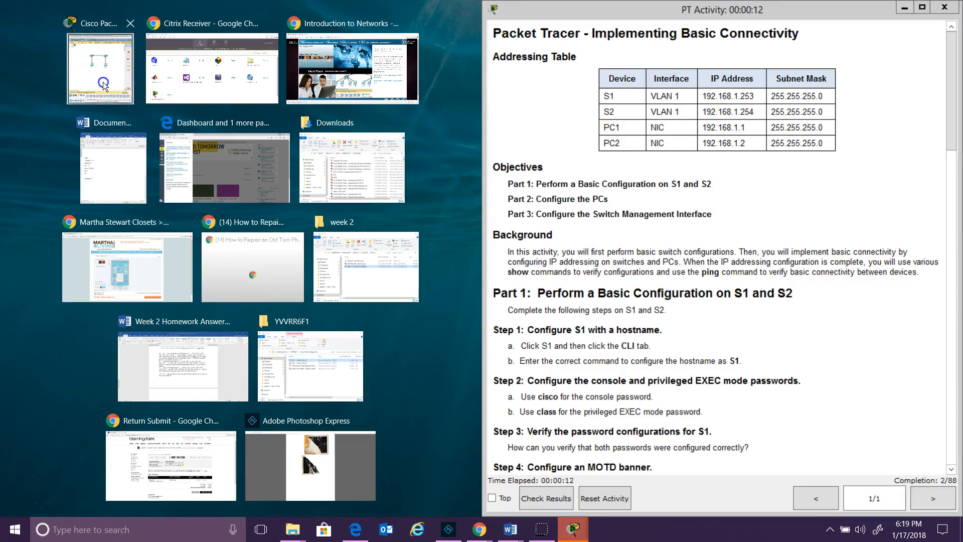
pyautogui.click(136, 97)
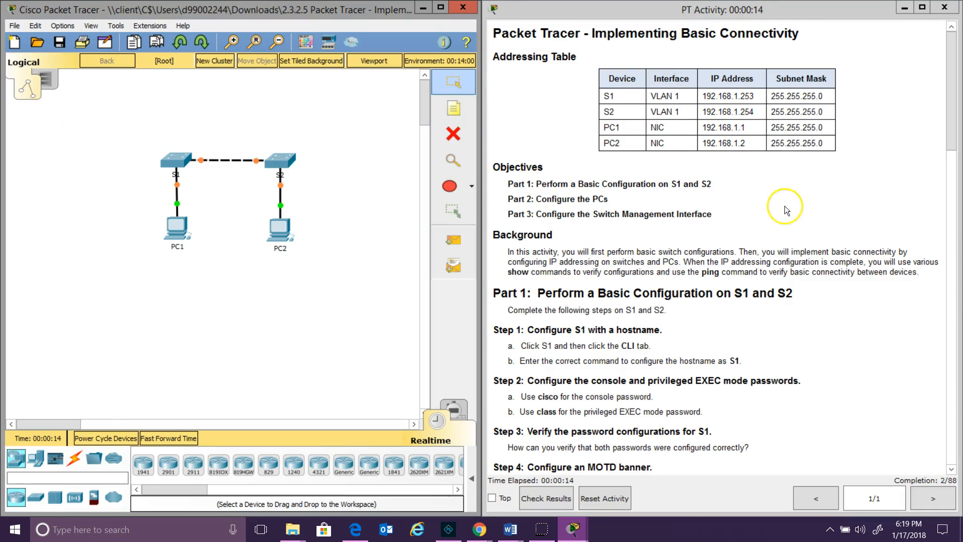
# Scroll the activity instructions down to Part 1's switch configuration steps
pyautogui.click(951, 139)
pyautogui.moveTo(951, 139); pyautogui.dragTo(959, 197)
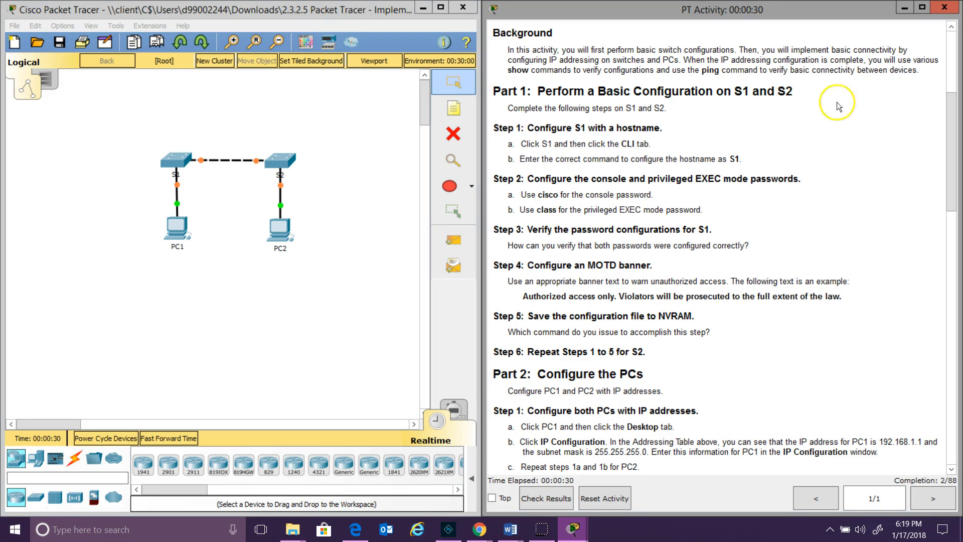
pyautogui.moveTo(954, 136); pyautogui.dragTo(954, 149)
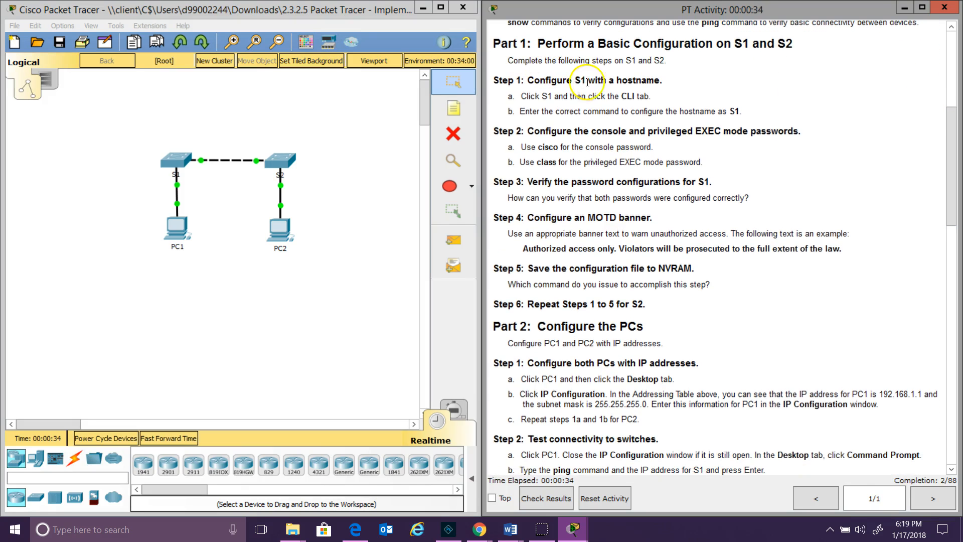
# Open S1's CLI, enter global configuration with enable and conf t, and type hostname S1
pyautogui.click(181, 160)
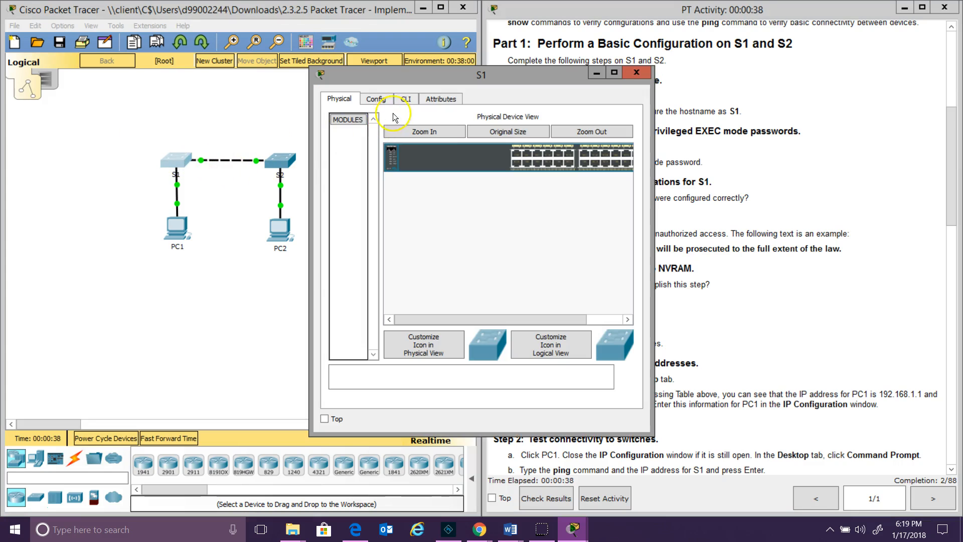
pyautogui.click(406, 99)
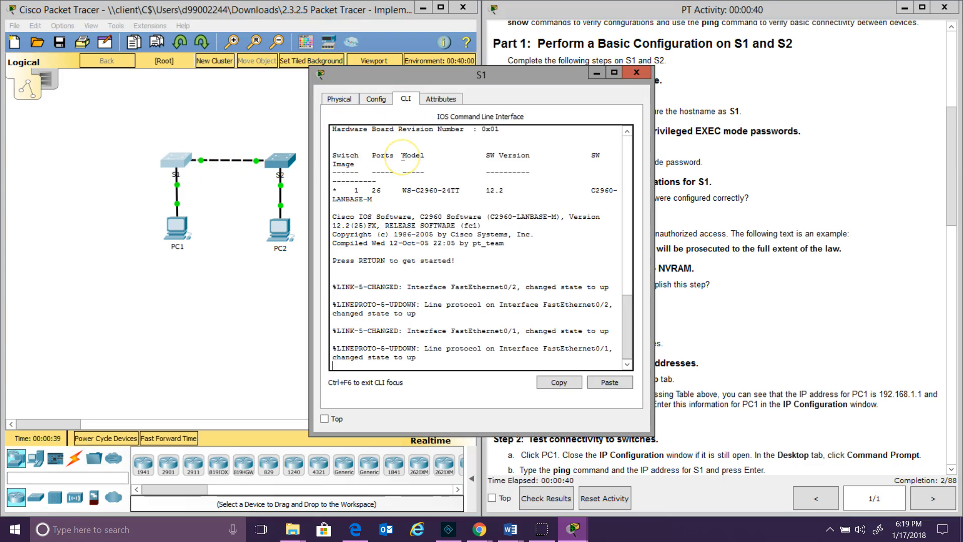
pyautogui.press('Return')
pyautogui.write('enable')
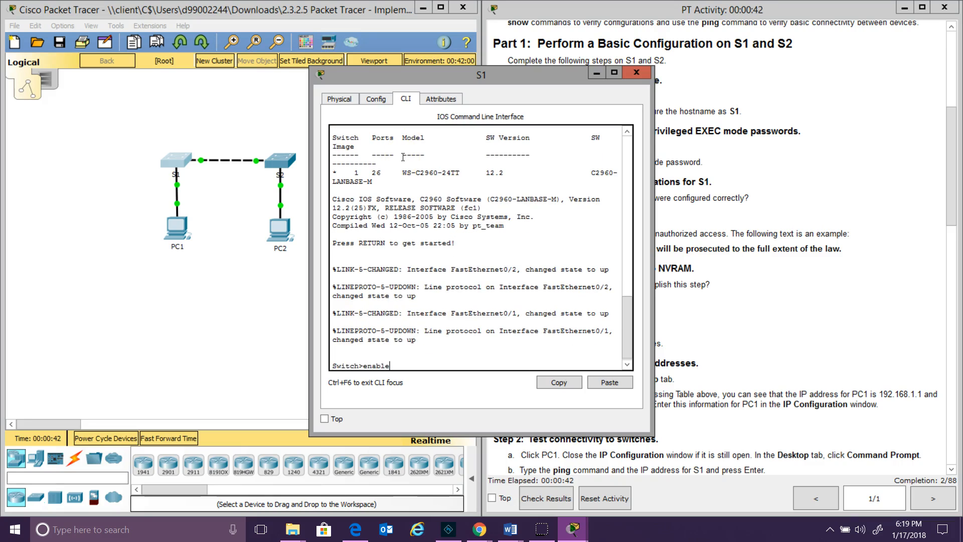
pyautogui.press('Return')
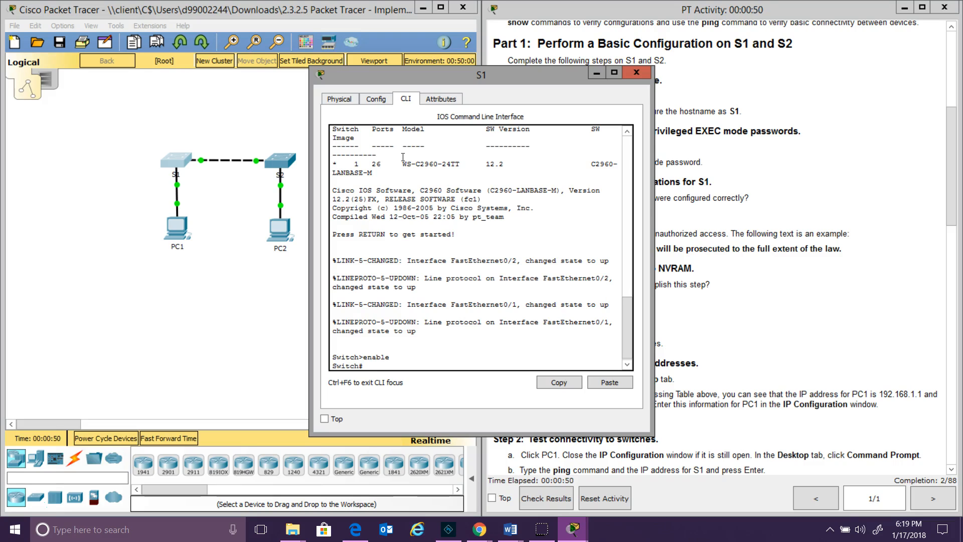
pyautogui.write('conf t')
pyautogui.press('Return')
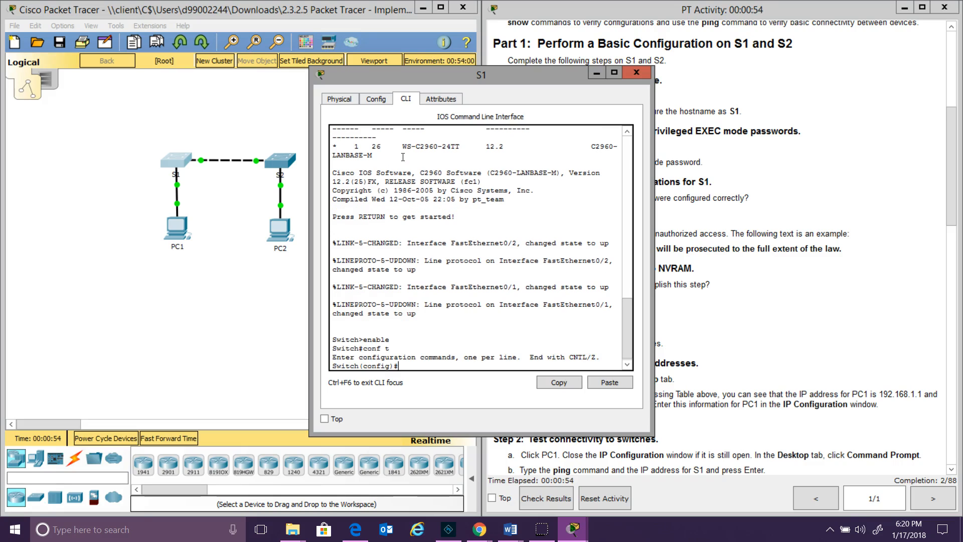
pyautogui.moveTo(450, 74); pyautogui.dragTo(220, 82)
pyautogui.write('hos')
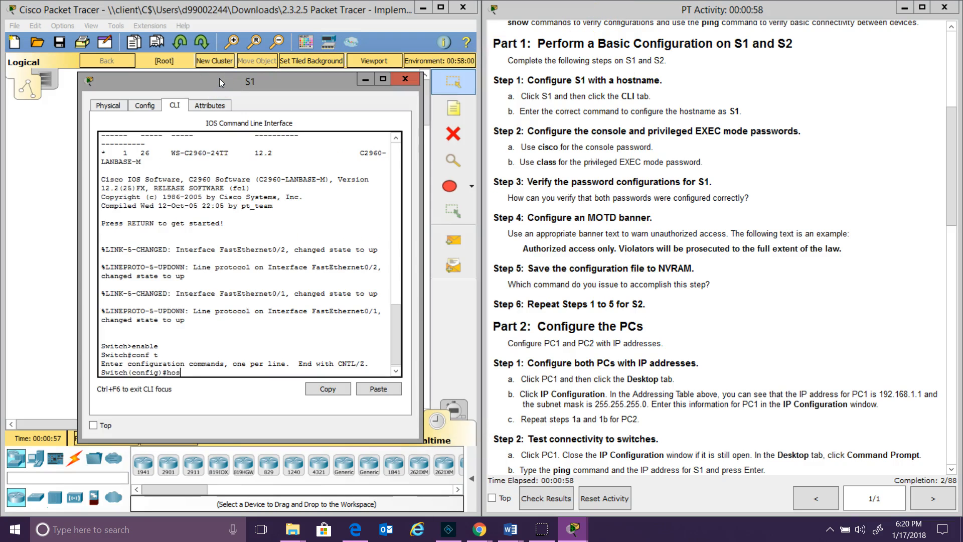
pyautogui.write('tname S1')
# Apply hostname S1 and set a password on console line 0
pyautogui.press('Return')
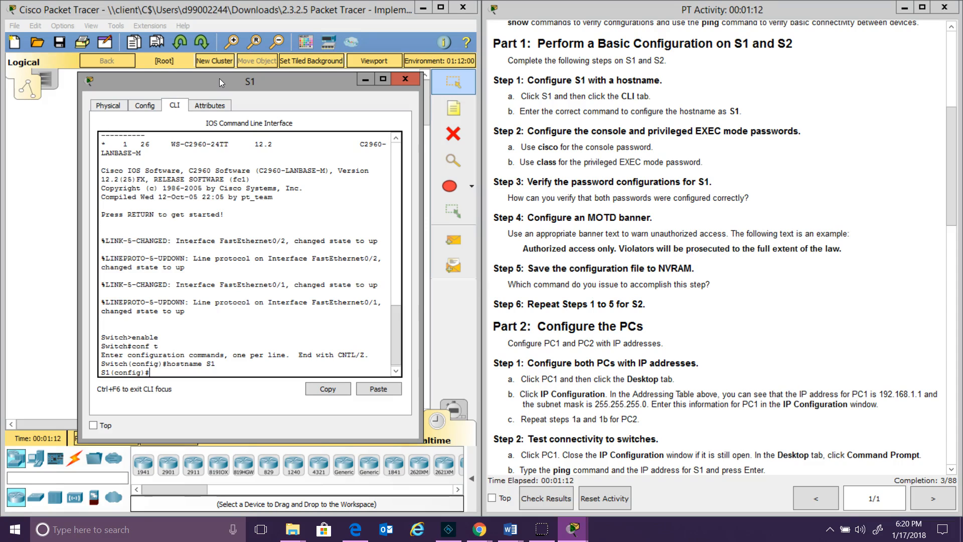
pyautogui.write('line con 0')
pyautogui.press('Return')
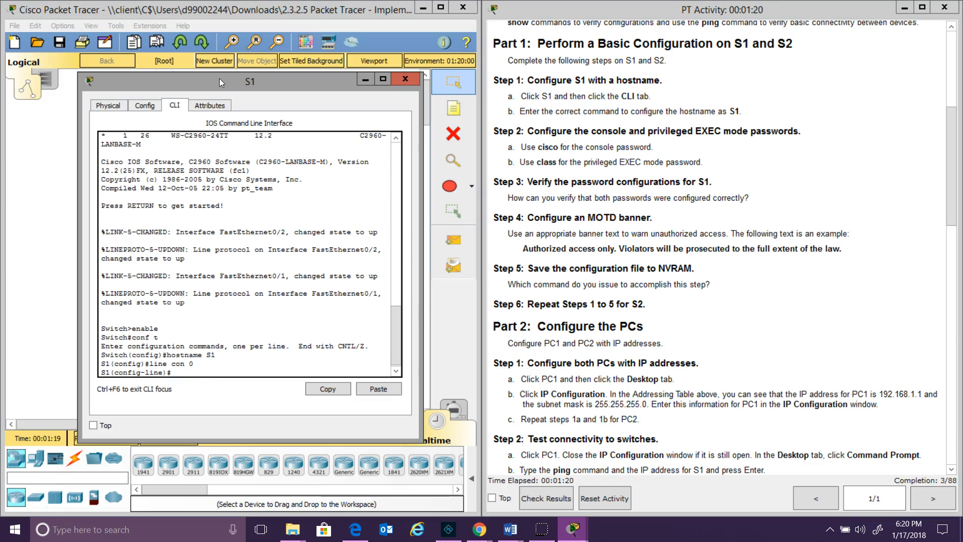
pyautogui.write('password')
pyautogui.write('s')
pyautogui.press('BackSpace')
pyautogui.write('cisco')
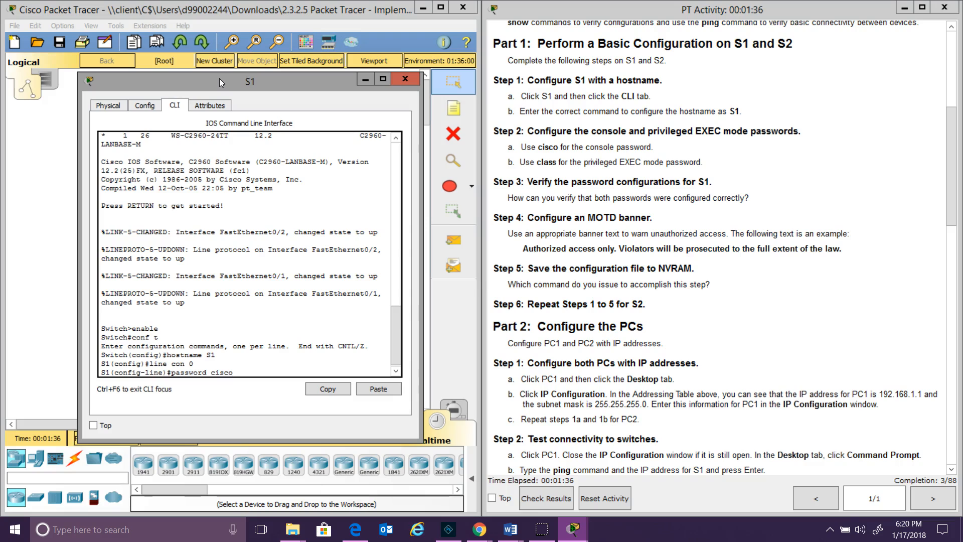
pyautogui.press('Return')
# Require login on the console line, return to global config, and enter an enable secret
pyautogui.write('login')
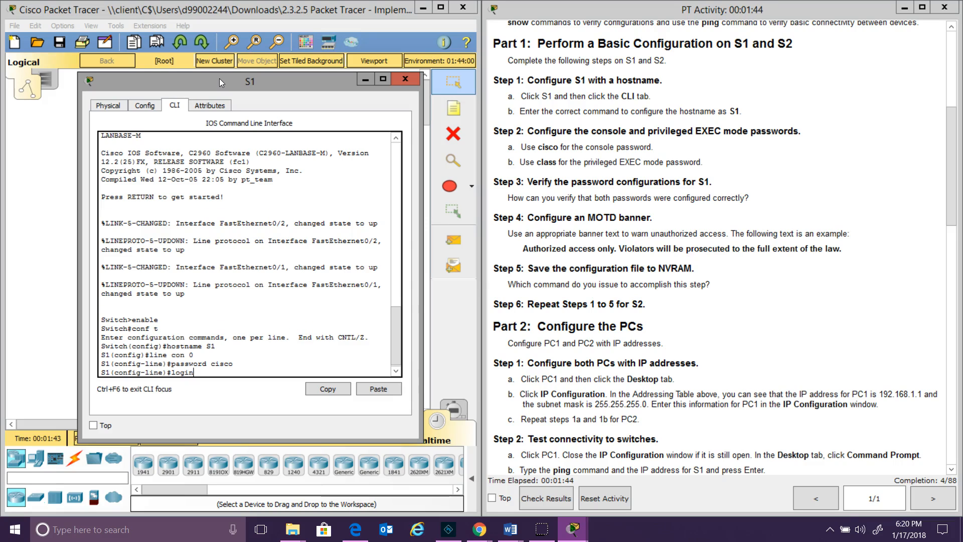
pyautogui.press('Return')
pyautogui.write('exit')
pyautogui.press('Return')
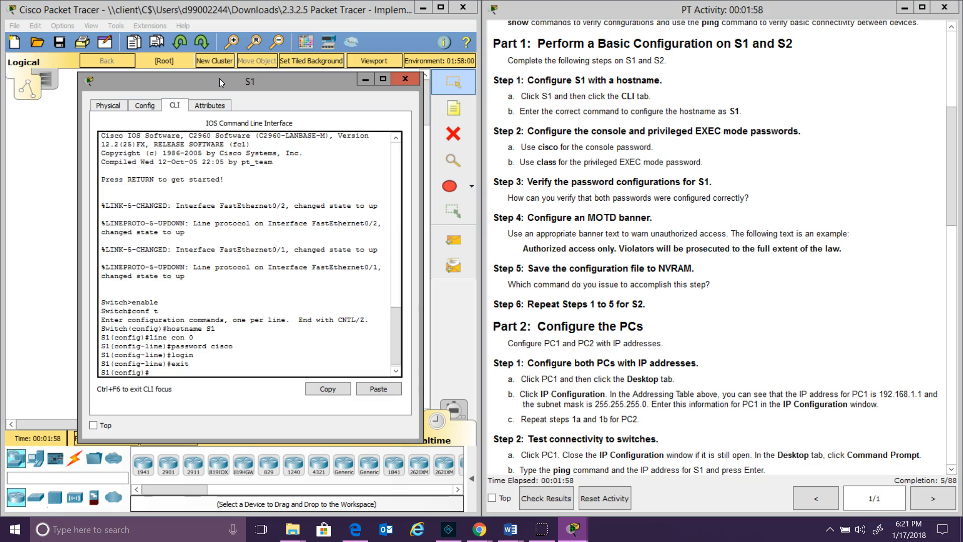
pyautogui.write('enable secret class')
# Apply S1's enable secret and exit back to the privileged S1# prompt
pyautogui.press('Return')
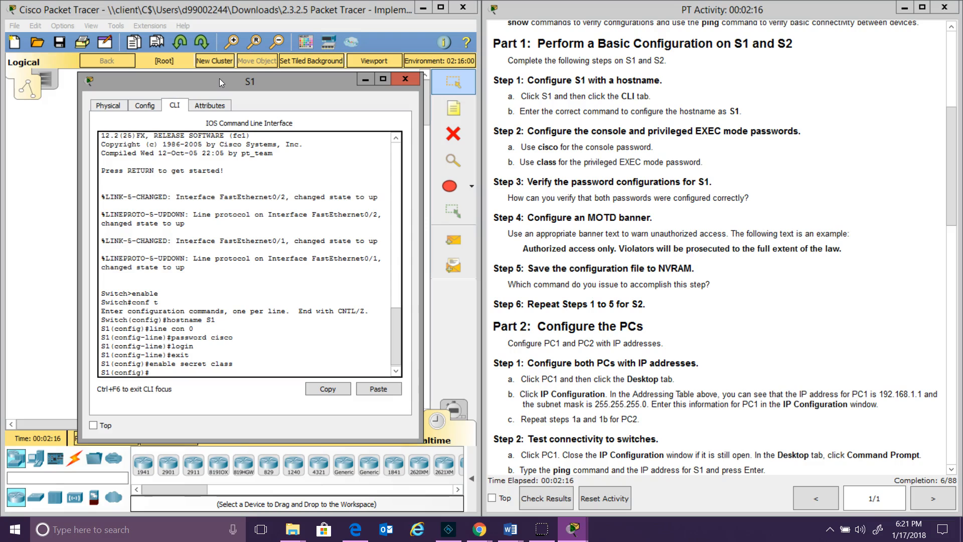
pyautogui.write('rxit')
pyautogui.press('Return')
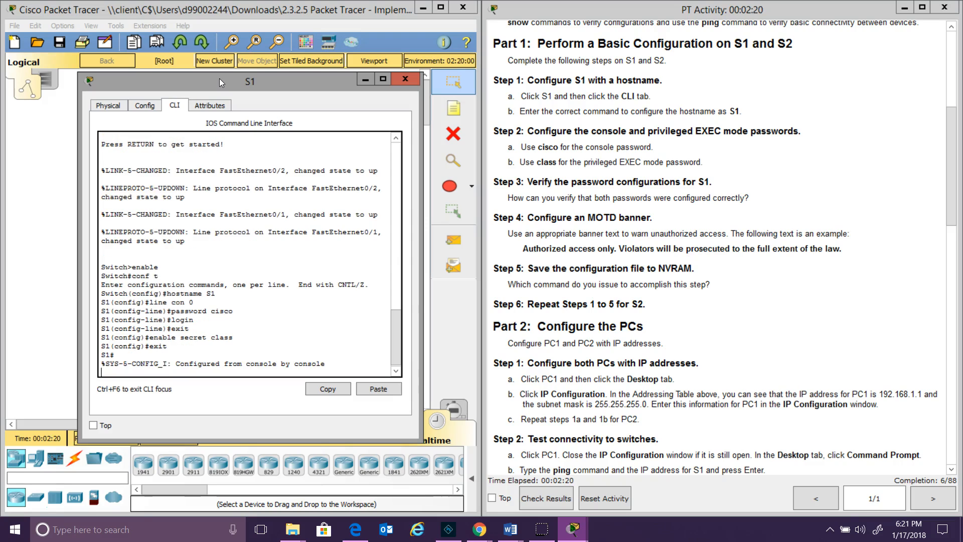
pyautogui.press('Return')
# Page through S1's show run output to verify hostname and passwords, then check results
pyautogui.write('show ')
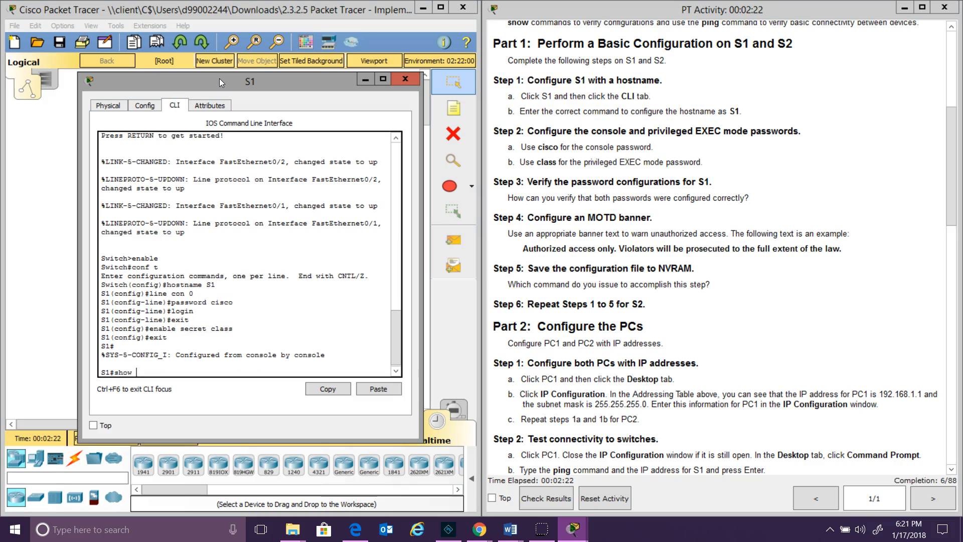
pyautogui.write('run')
pyautogui.press('Return')
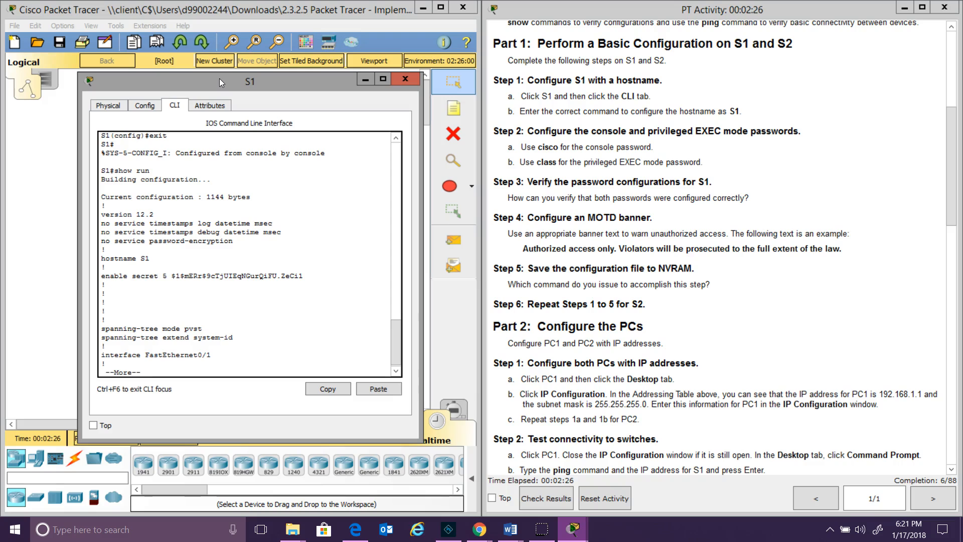
pyautogui.press('space')
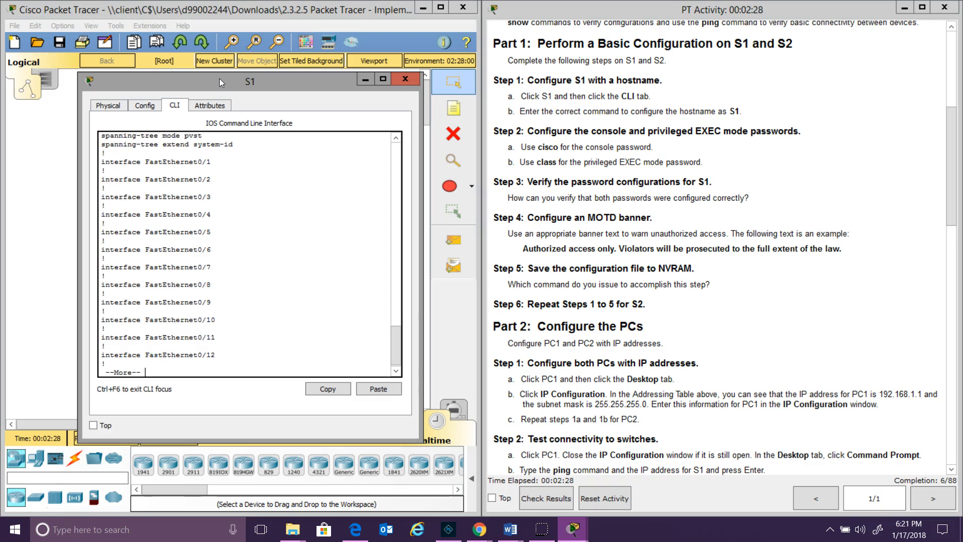
pyautogui.press('space')
pyautogui.press('space')
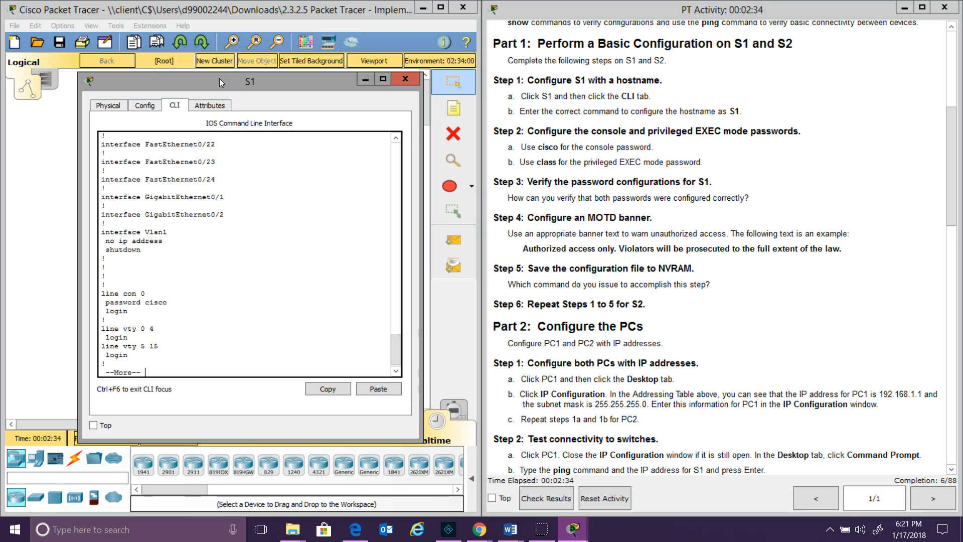
pyautogui.press('space')
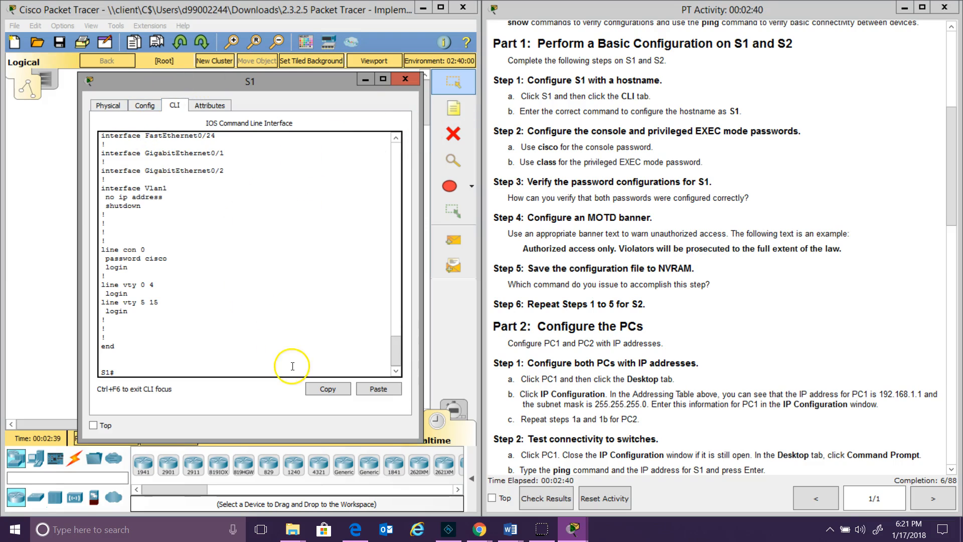
pyautogui.click(550, 498)
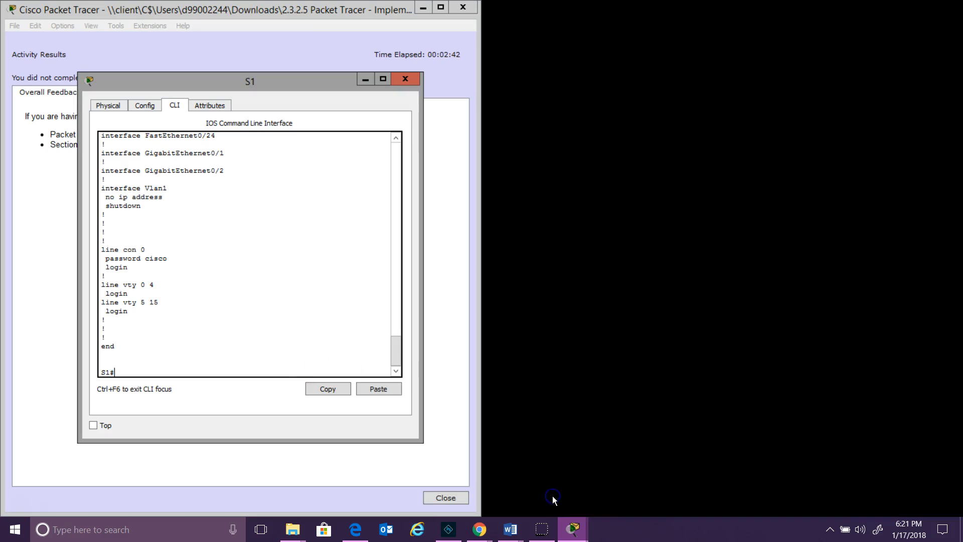
# Close the S1 window and view the Assessment Items showing 6/88
pyautogui.click(405, 79)
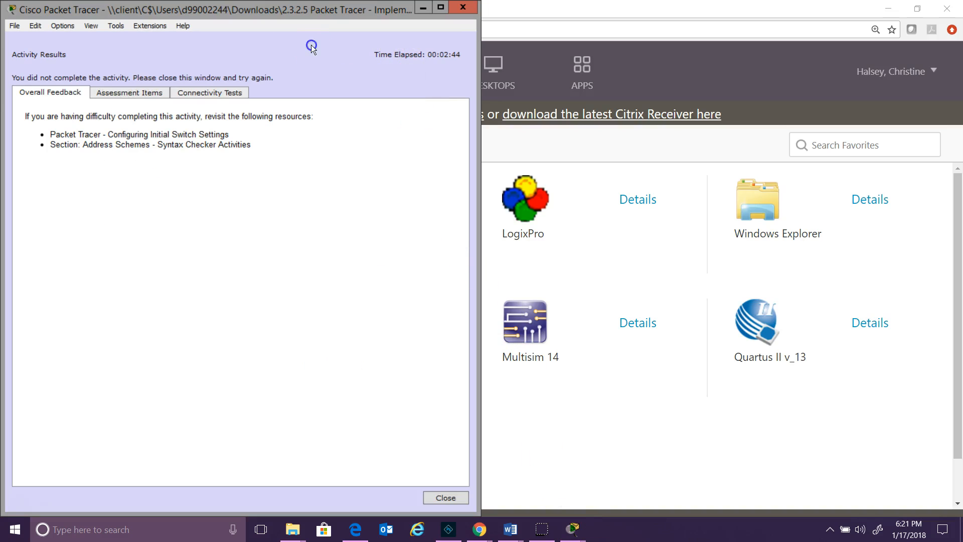
pyautogui.click(114, 95)
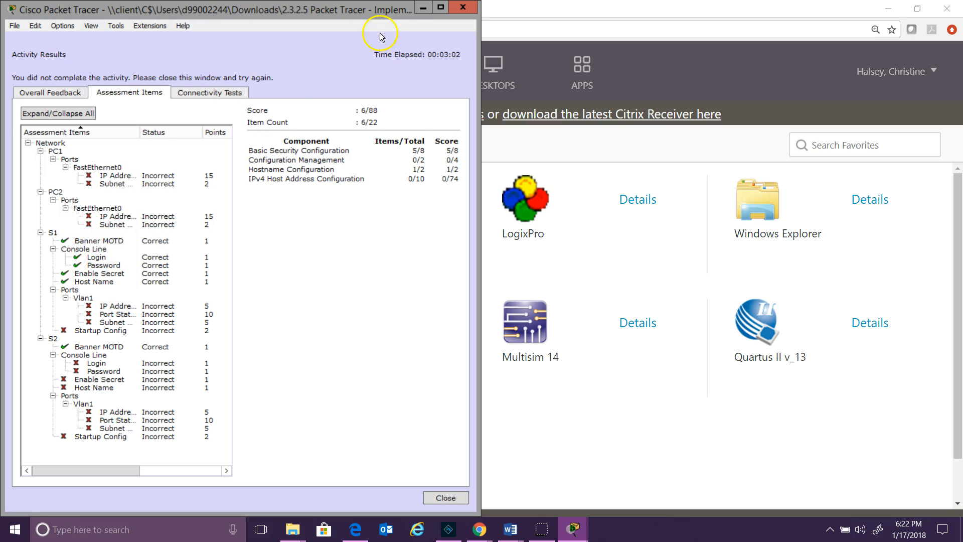
# Close Activity Results, dock the instructions on the right half, and reopen S1's window
pyautogui.click(463, 8)
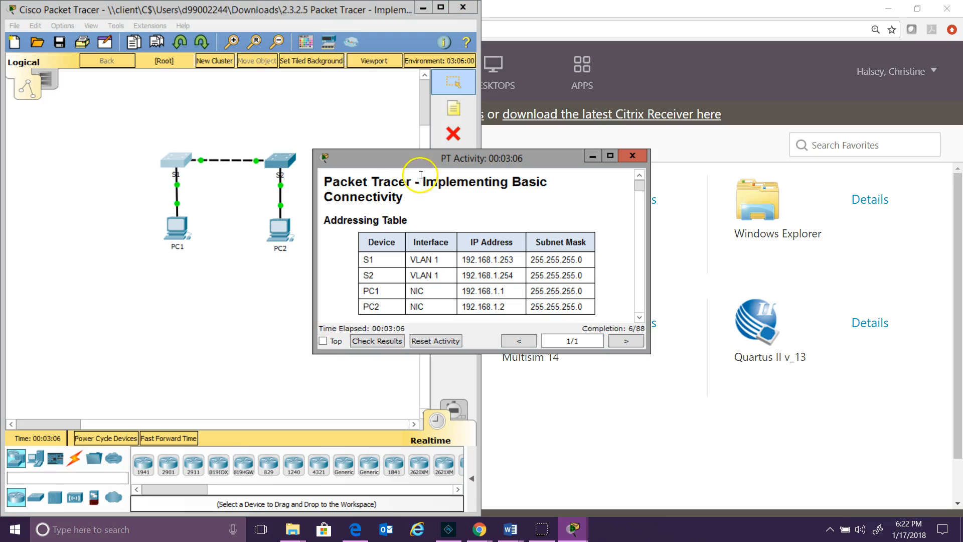
pyautogui.moveTo(422, 159); pyautogui.dragTo(958, 225)
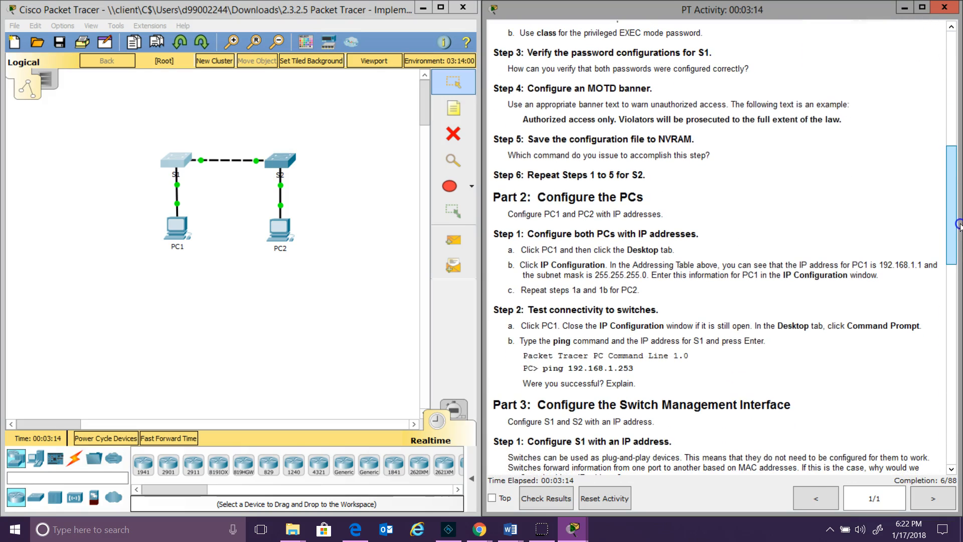
pyautogui.click(166, 170)
# On S1, set the MOTD banner "Authorized access only. Violators will be prosecuted to the full extent of the law."
pyautogui.write('conf t')
pyautogui.press('Return')
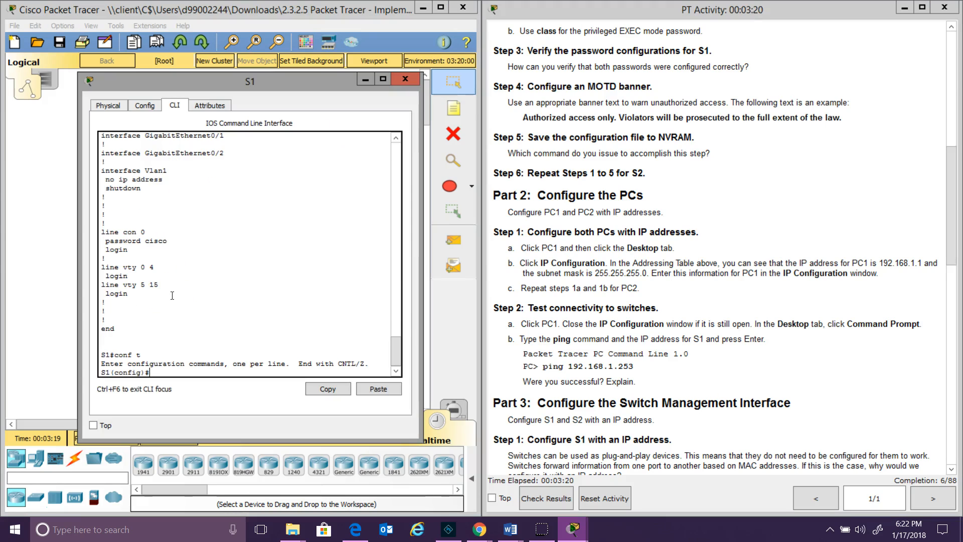
pyautogui.write('banner motd "Authrized use')
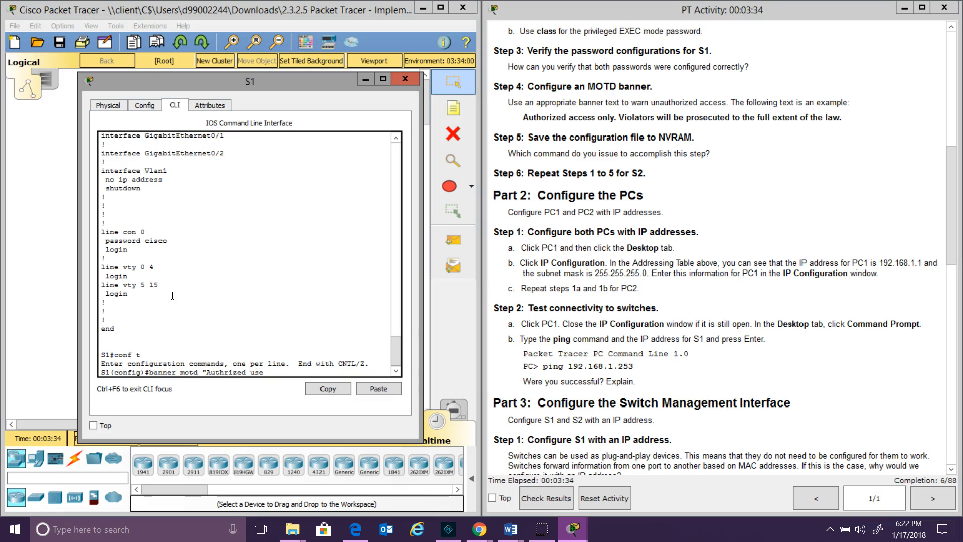
pyautogui.press('BackSpace')
pyautogui.press('BackSpace')
pyautogui.write('access only. Violar')
pyautogui.press('BackSpace')
pyautogui.write('t')
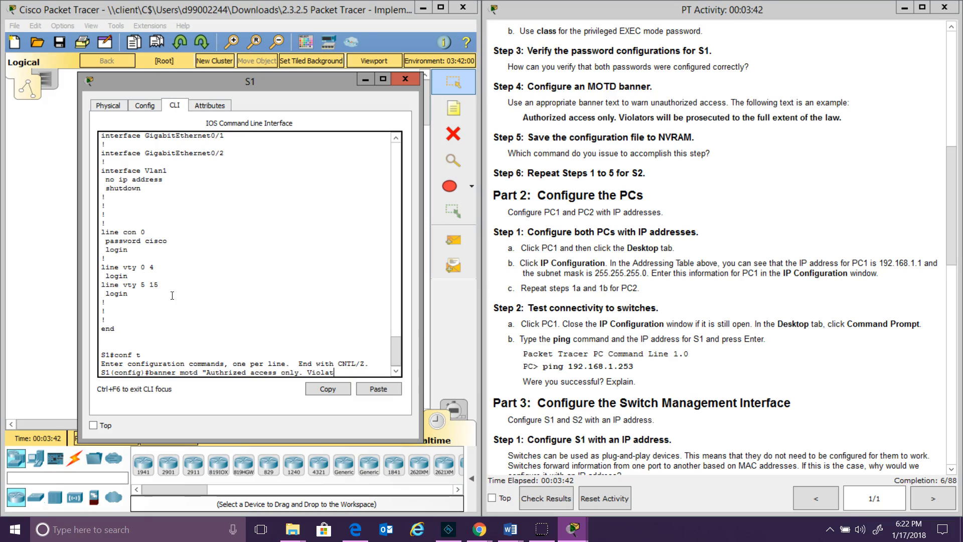
pyautogui.write('ors will be proc')
pyautogui.press('BackSpace')
pyautogui.write('secuted to the full extent of the las')
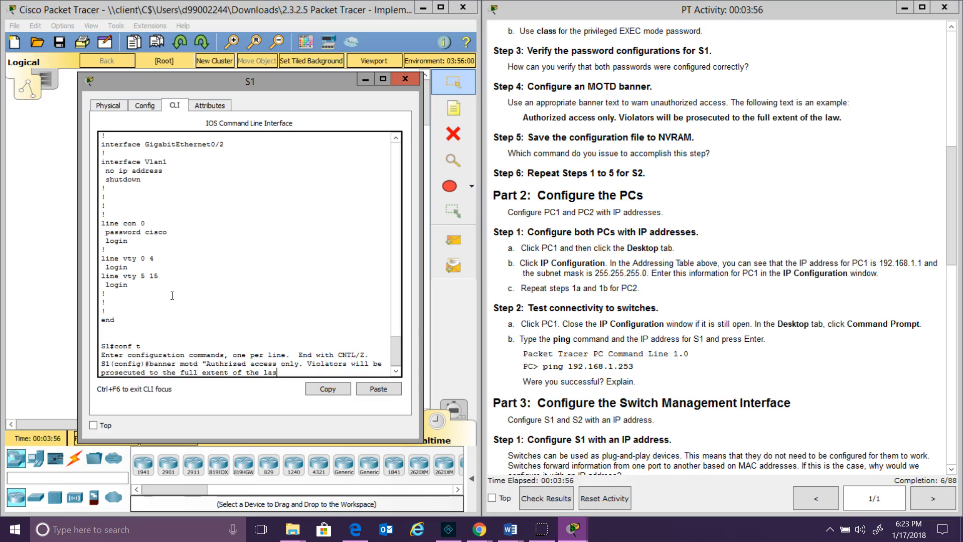
pyautogui.press('BackSpace')
pyautogui.write('w."')
pyautogui.press('Return')
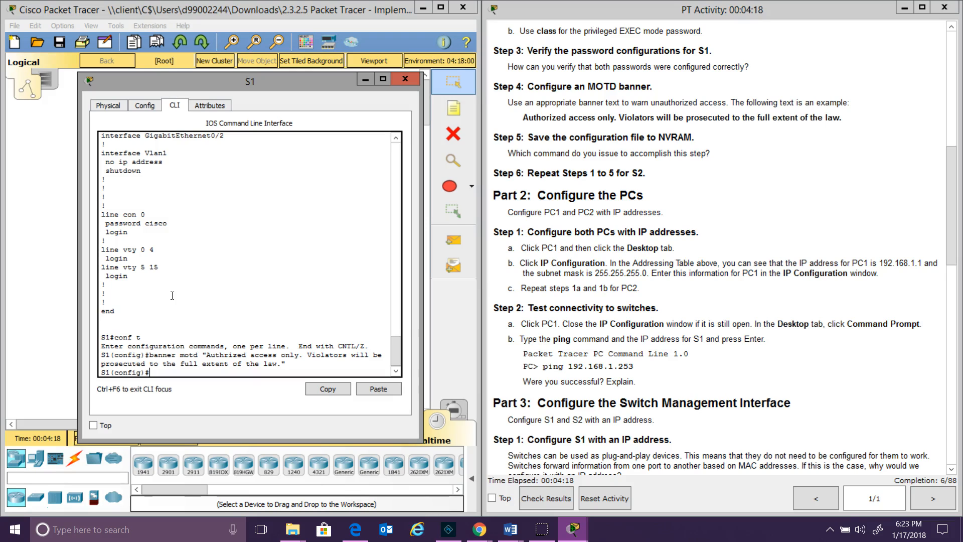
pyautogui.write('copy run start')
# Exit config mode and save S1's running configuration to startup-config with copy run start
pyautogui.press('Return')
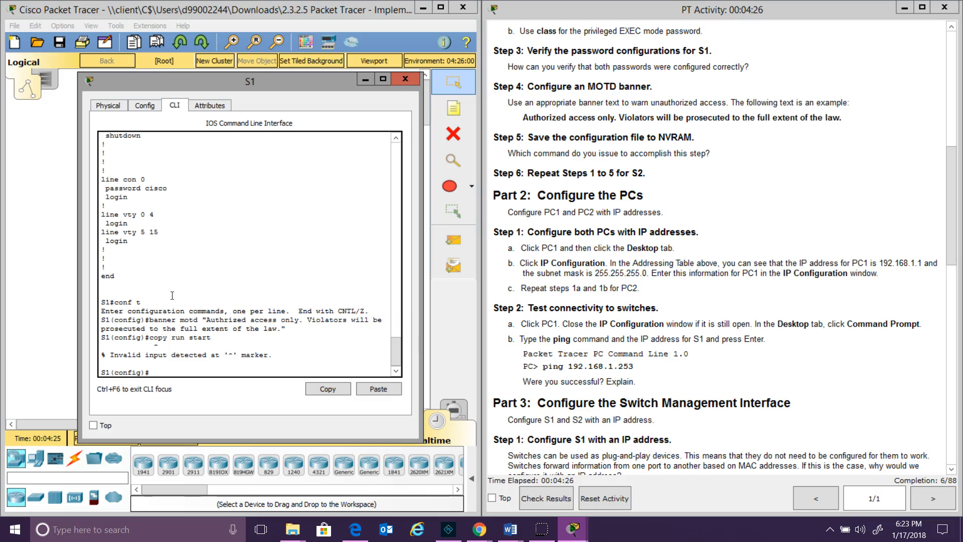
pyautogui.write('exit')
pyautogui.press('Return')
pyautogui.write('copy run st')
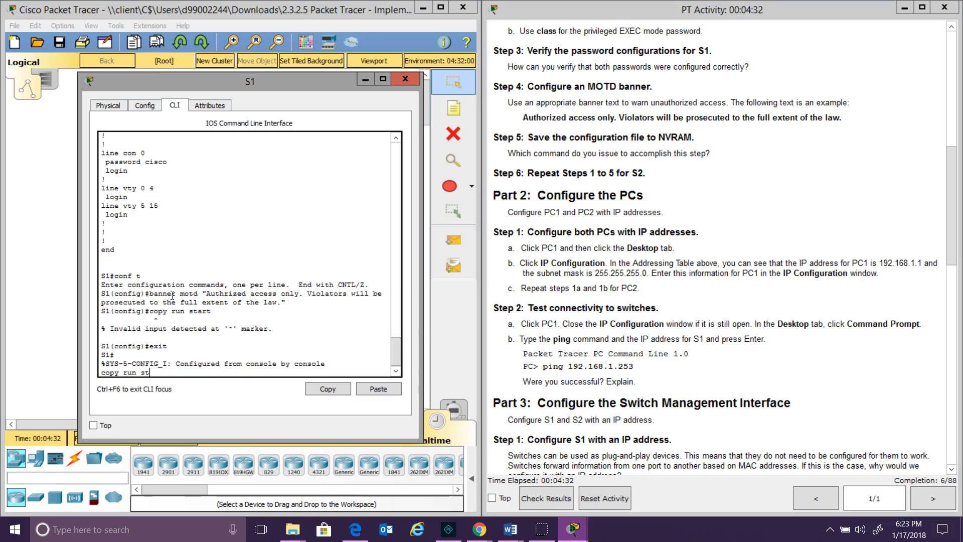
pyautogui.write('art')
pyautogui.press('Return')
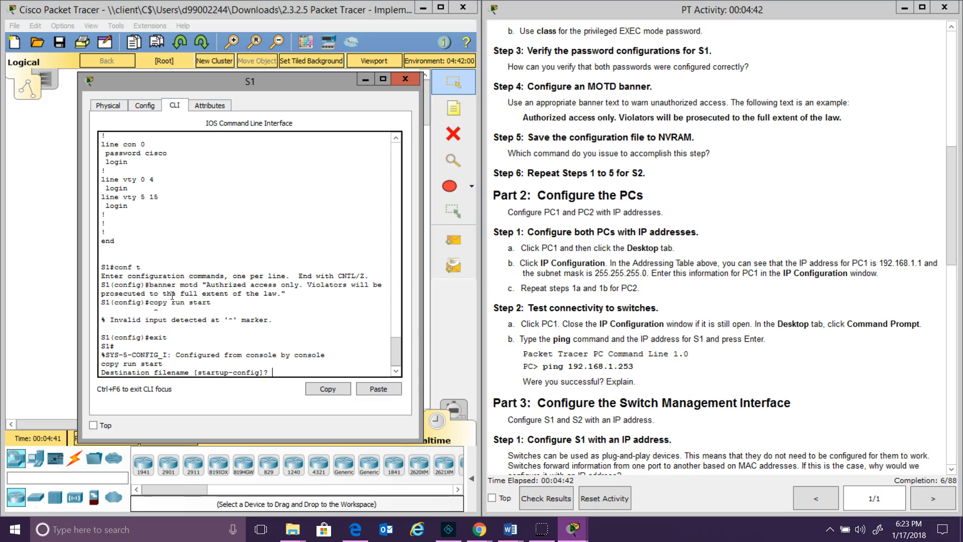
pyautogui.press('Return')
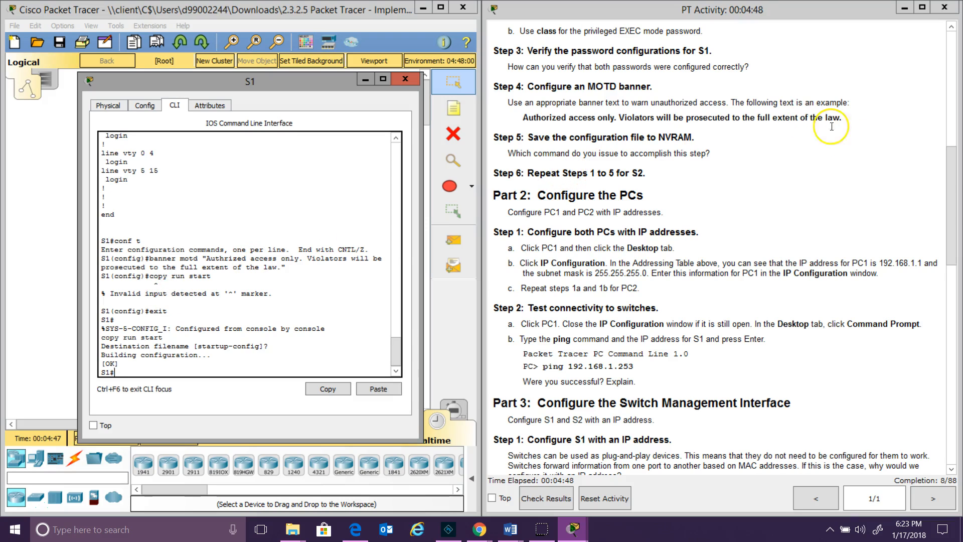
# Open switch S2's device window and move it aside to uncover S1's CLI
pyautogui.scroll(6, 942, 195)
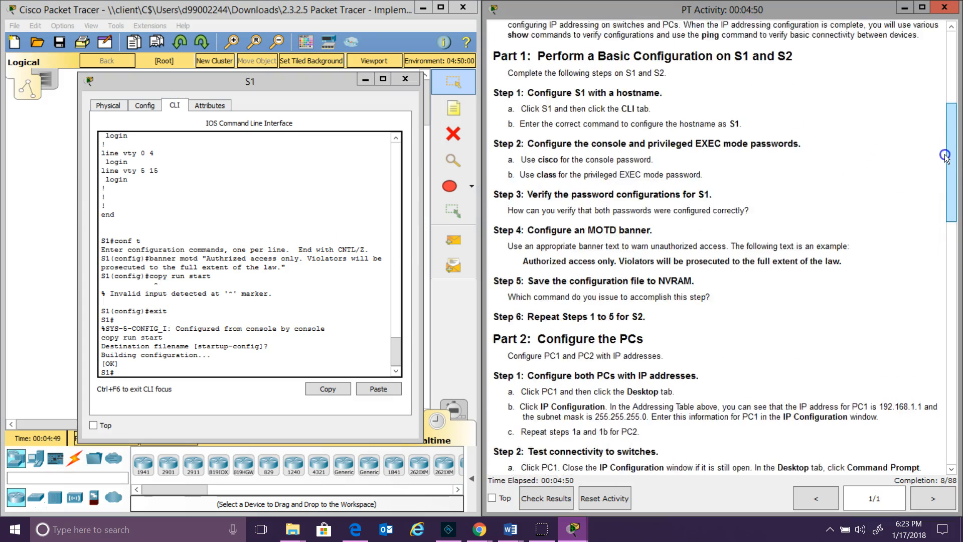
pyautogui.scroll(2, 941, 118)
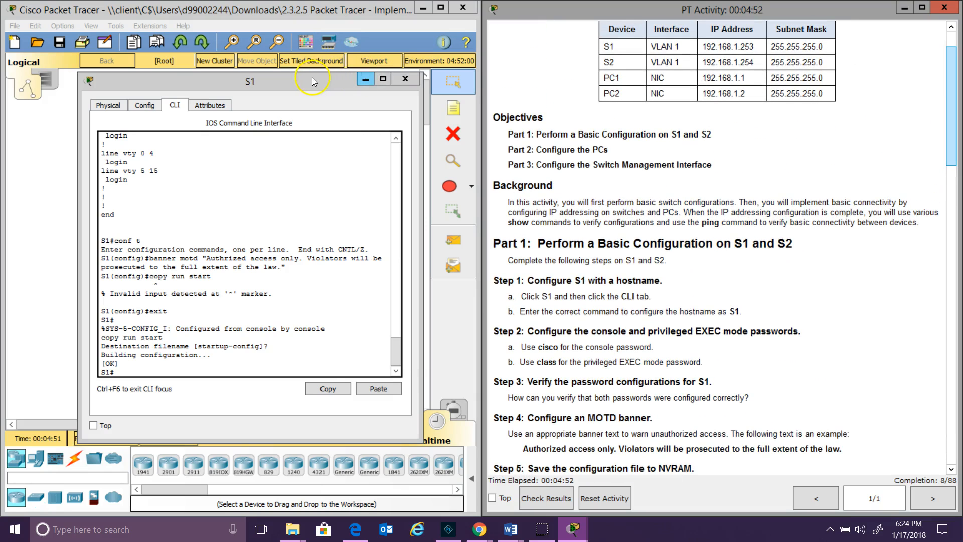
pyautogui.moveTo(718, 104); pyautogui.dragTo(787, 88)
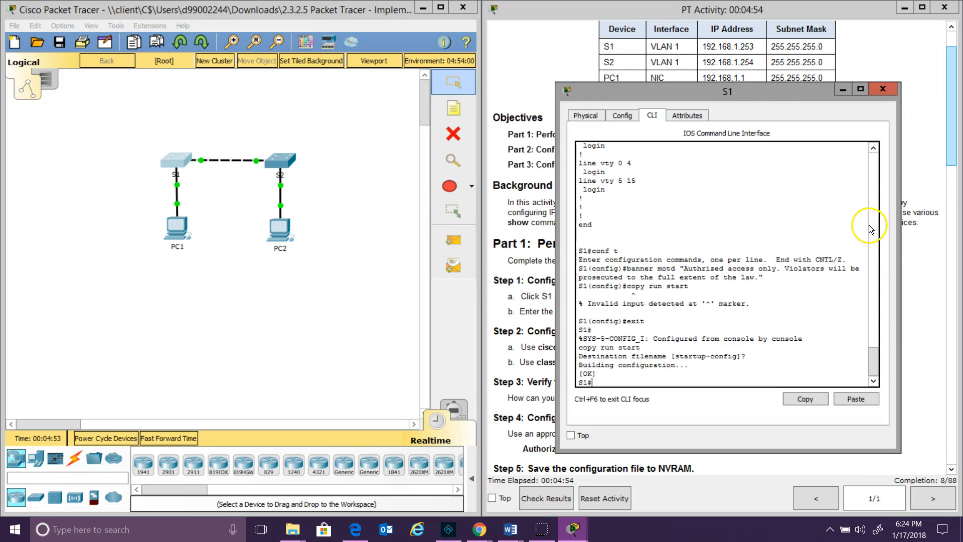
pyautogui.moveTo(873, 369); pyautogui.dragTo(875, 261)
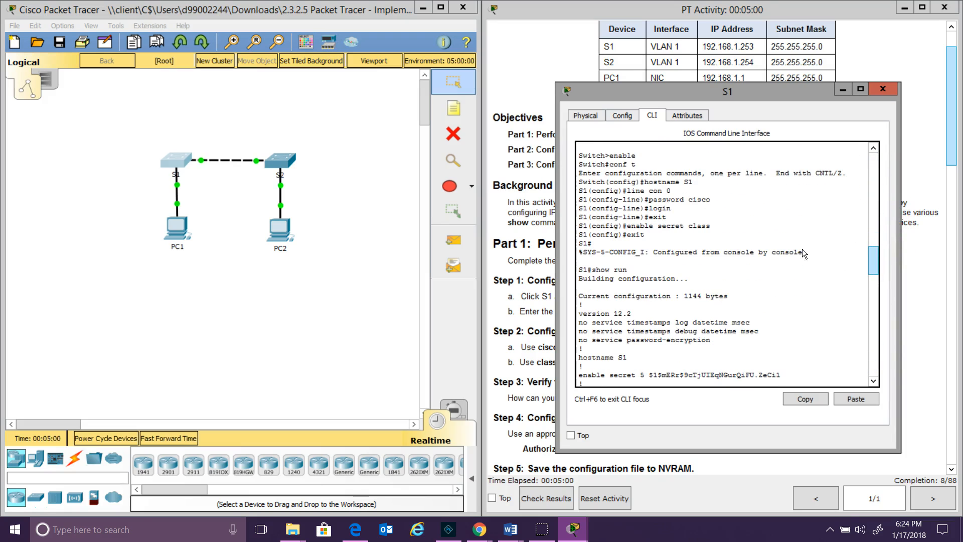
pyautogui.click(280, 161)
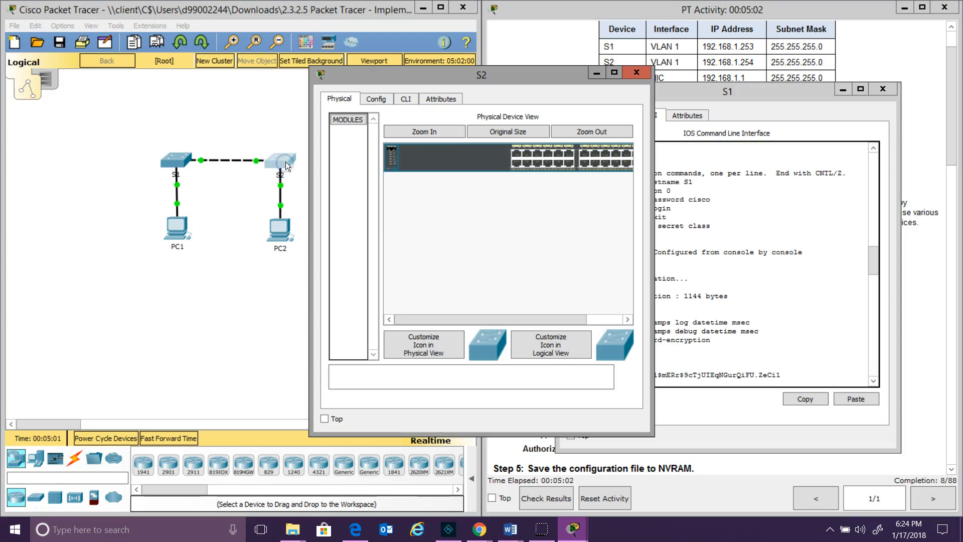
pyautogui.moveTo(468, 80); pyautogui.dragTo(254, 112)
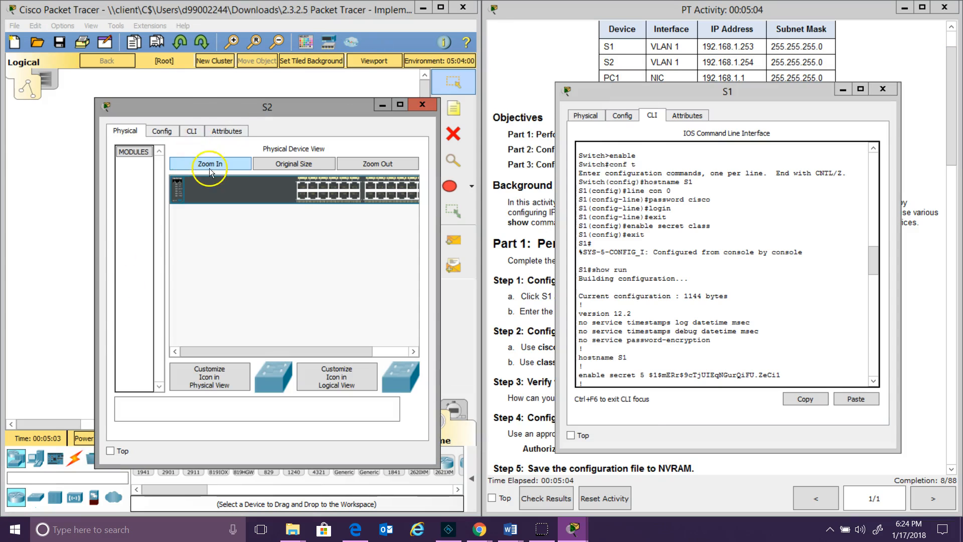
# In S2's CLI, enter privileged and global configuration mode and set hostname S2
pyautogui.click(193, 130)
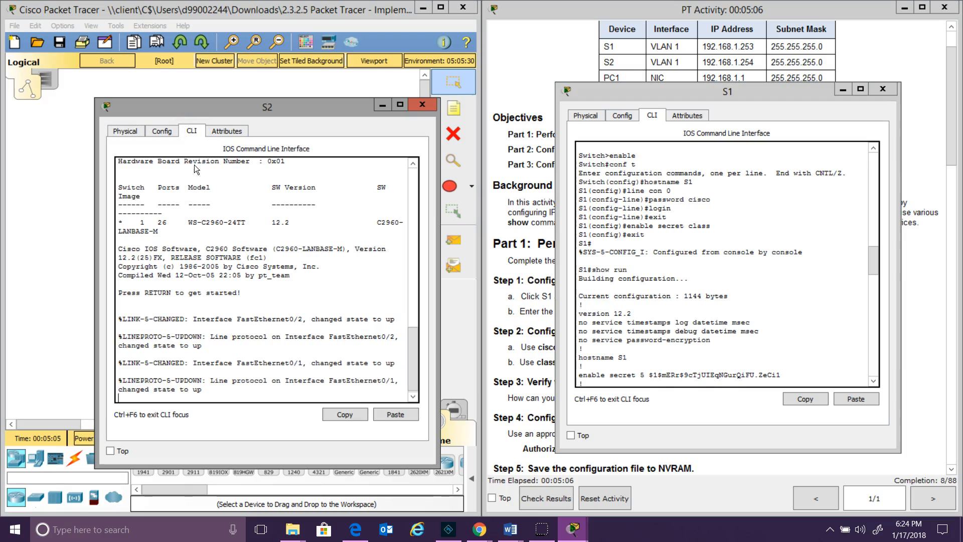
pyautogui.press('Return')
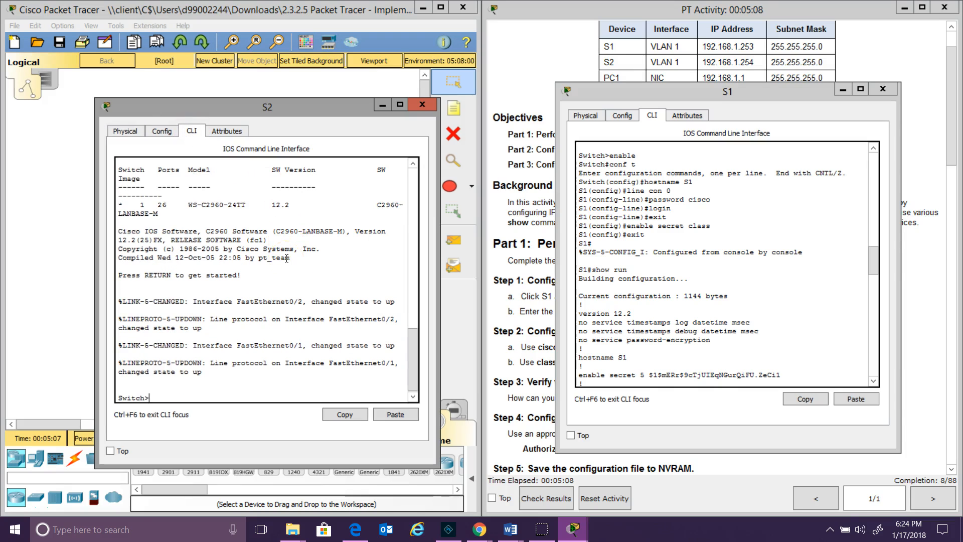
pyautogui.write('enable')
pyautogui.press('Return')
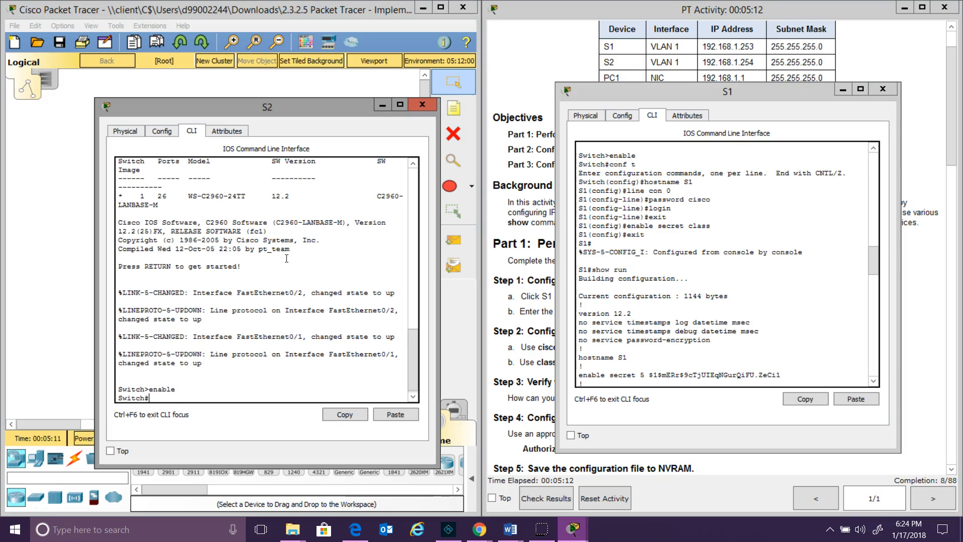
pyautogui.write('conf t')
pyautogui.press('Return')
pyautogui.write('hostname S2')
pyautogui.press('Return')
# Give S2's console line 0 a password and require login
pyautogui.write('line con 0')
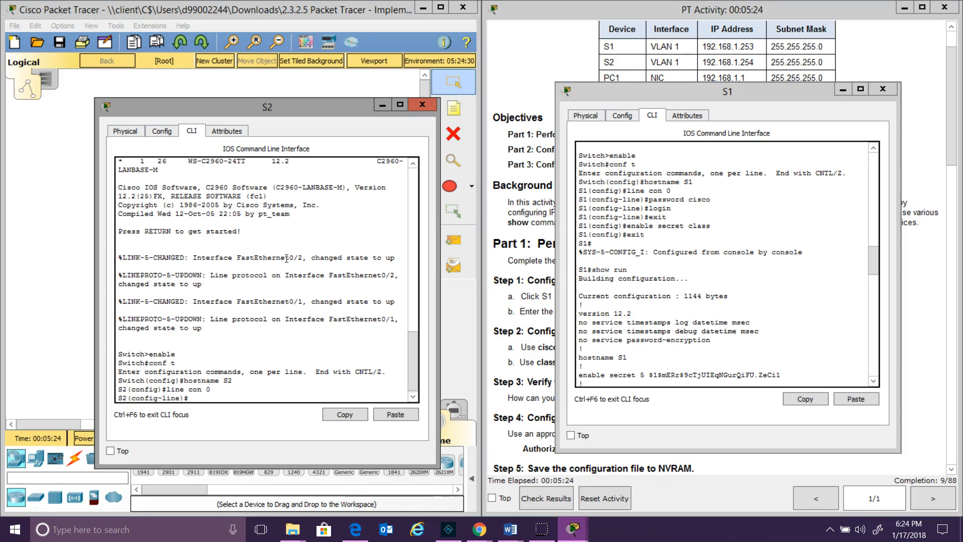
pyautogui.press('Return')
pyautogui.write('password cisco')
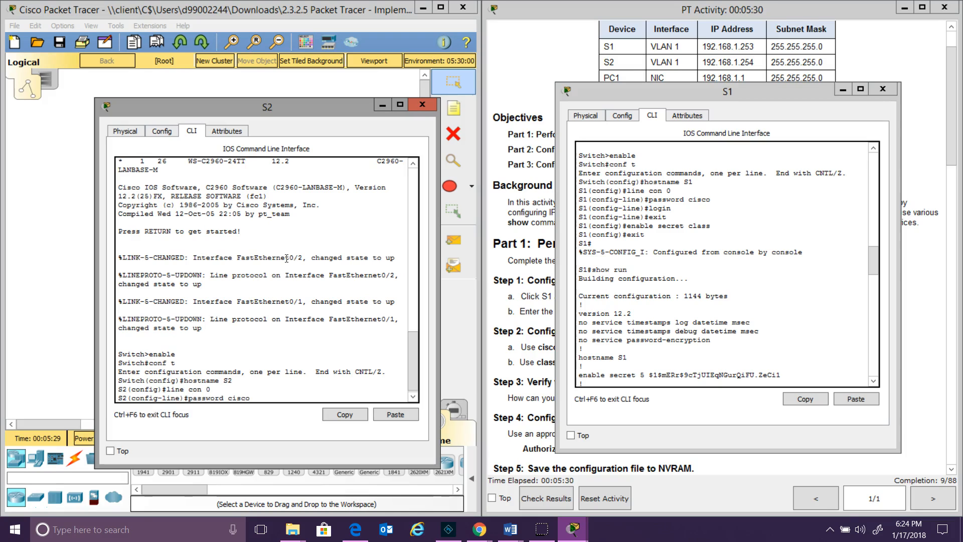
pyautogui.press('Return')
pyautogui.write('login')
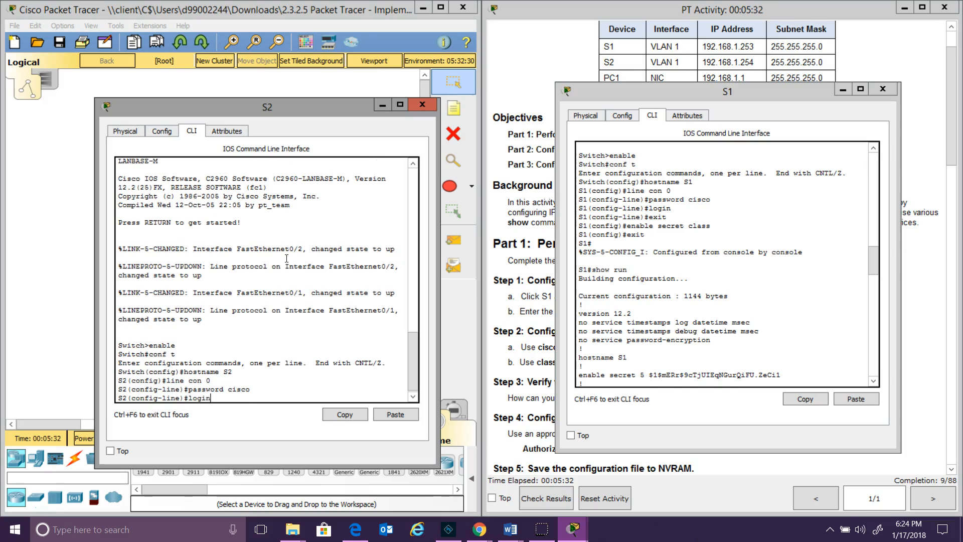
pyautogui.press('Return')
pyautogui.write('exit')
pyautogui.press('Return')
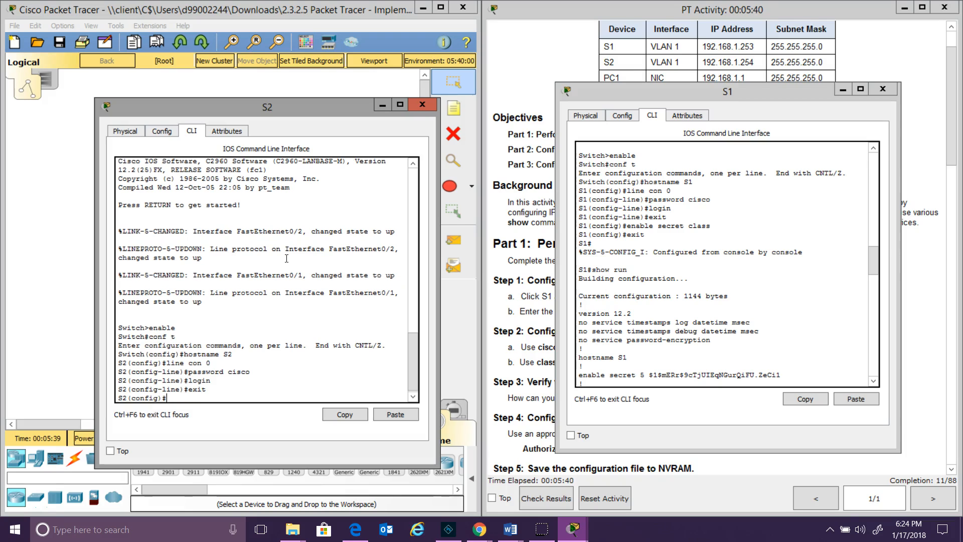
# Configure an enable secret on S2 and return to privileged mode
pyautogui.write('enb')
pyautogui.write('able sec')
pyautogui.write('et class')
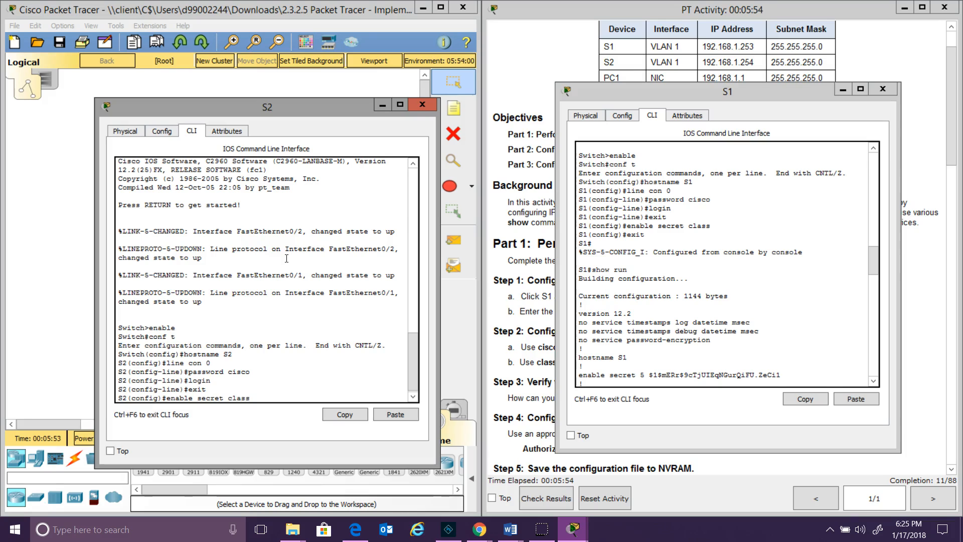
pyautogui.press('Return')
pyautogui.write('exit')
pyautogui.press('Return')
# Display S2's running configuration and page through all of it
pyautogui.write('show run')
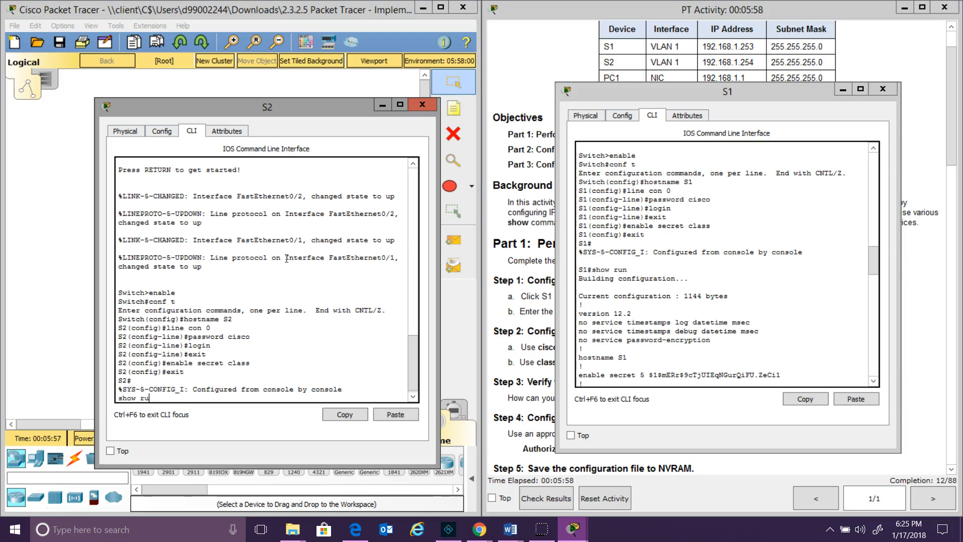
pyautogui.press('Return')
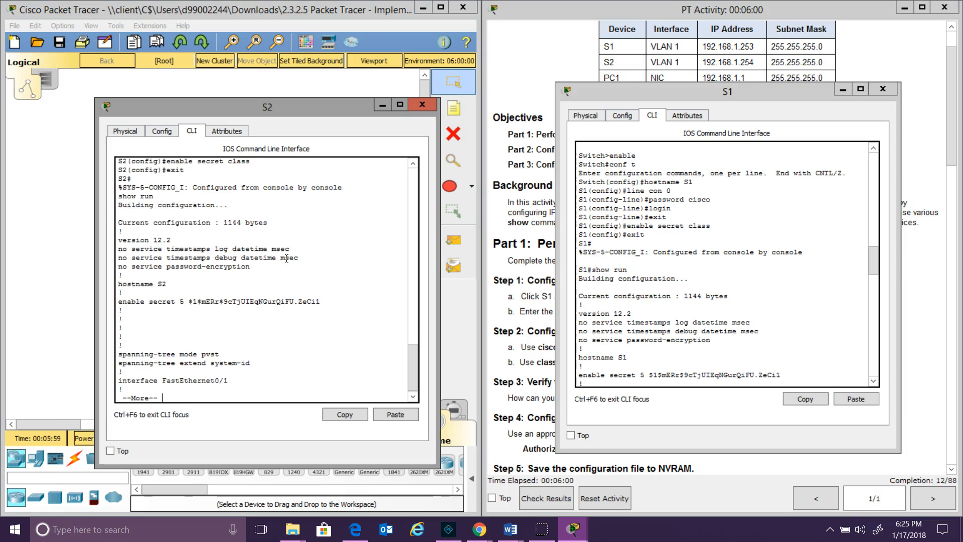
pyautogui.press('space')
pyautogui.press('space')
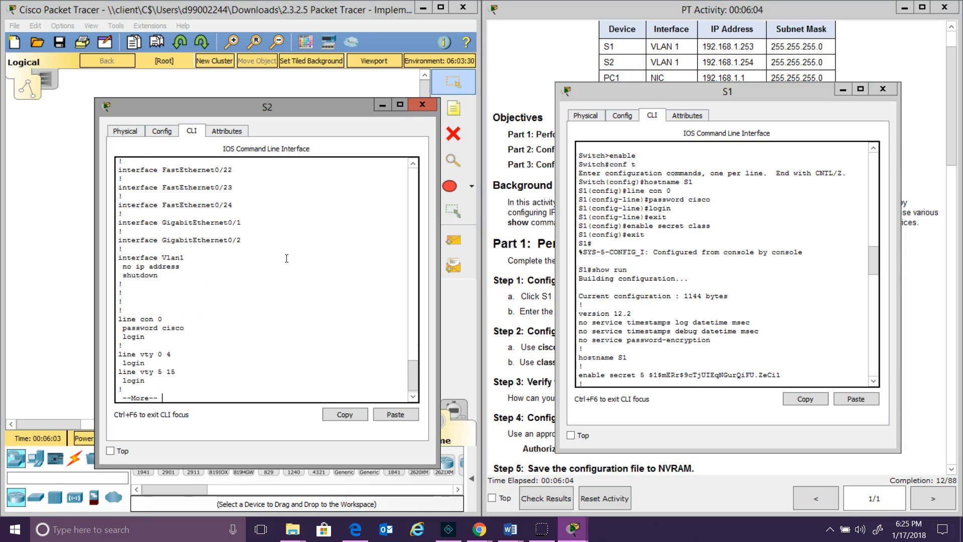
pyautogui.press('space')
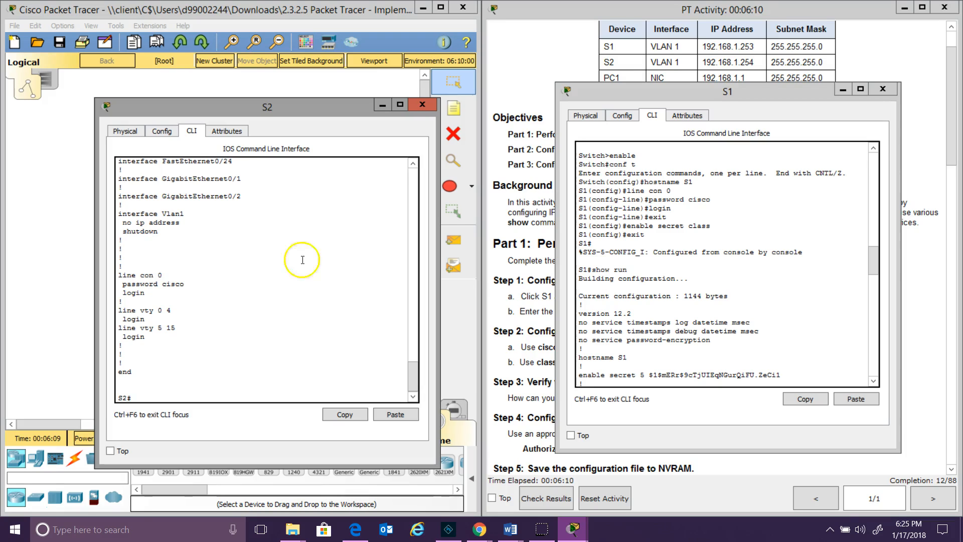
pyautogui.moveTo(874, 265); pyautogui.dragTo(877, 377)
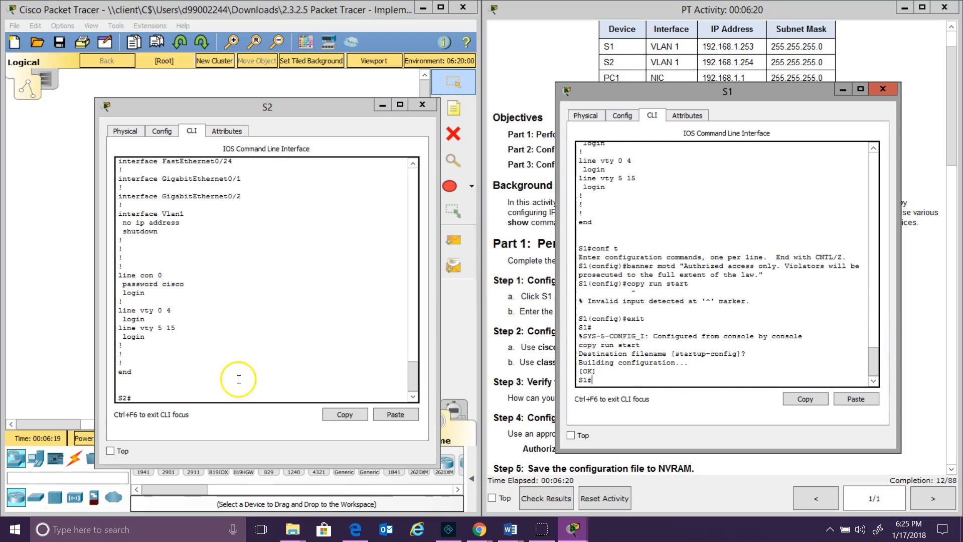
# Set S2's MOTD banner to "Authorized access only. Violators will be prosecuted to the full extent of the law"
pyautogui.click(164, 398)
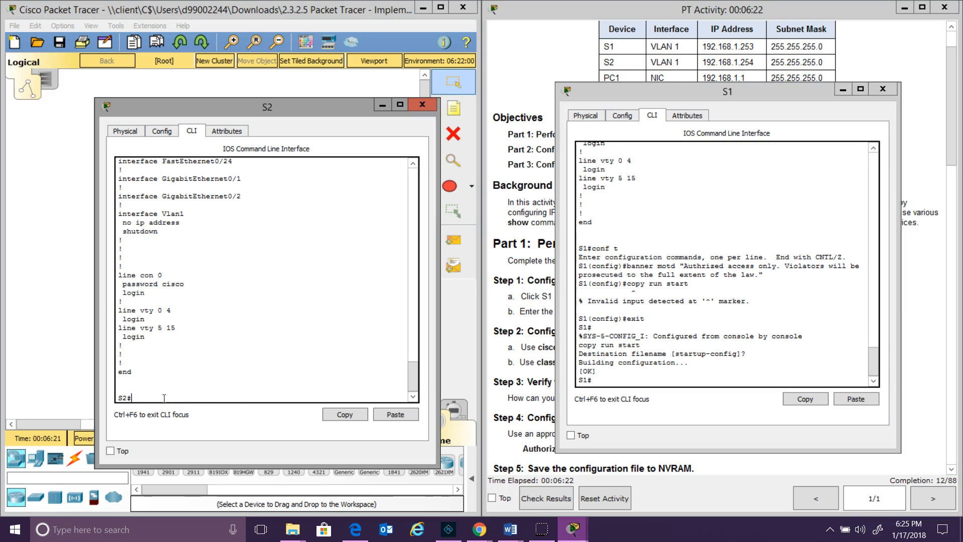
pyautogui.write('conf t')
pyautogui.press('Return')
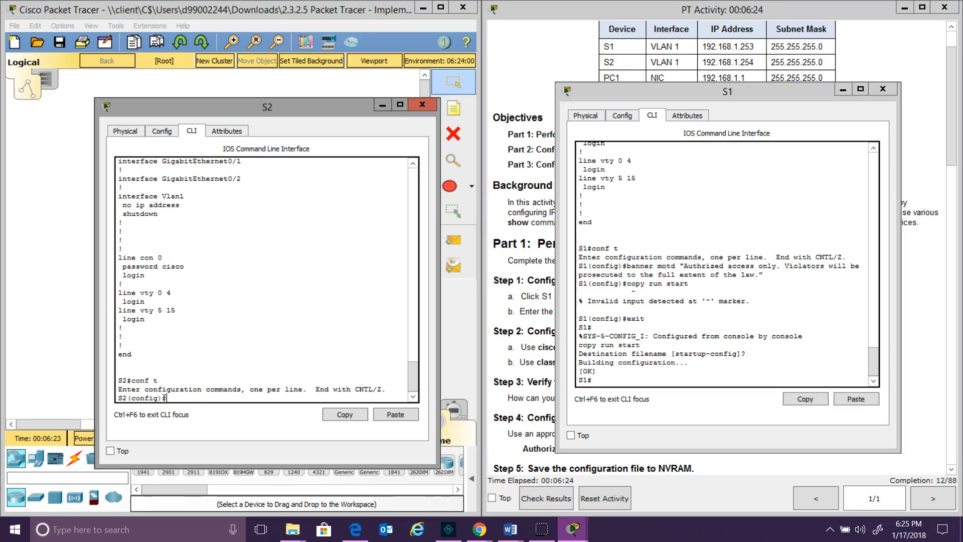
pyautogui.write('banner mod')
pyautogui.press('BackSpace')
pyautogui.write('td "Authorized u')
pyautogui.write('ccess on ')
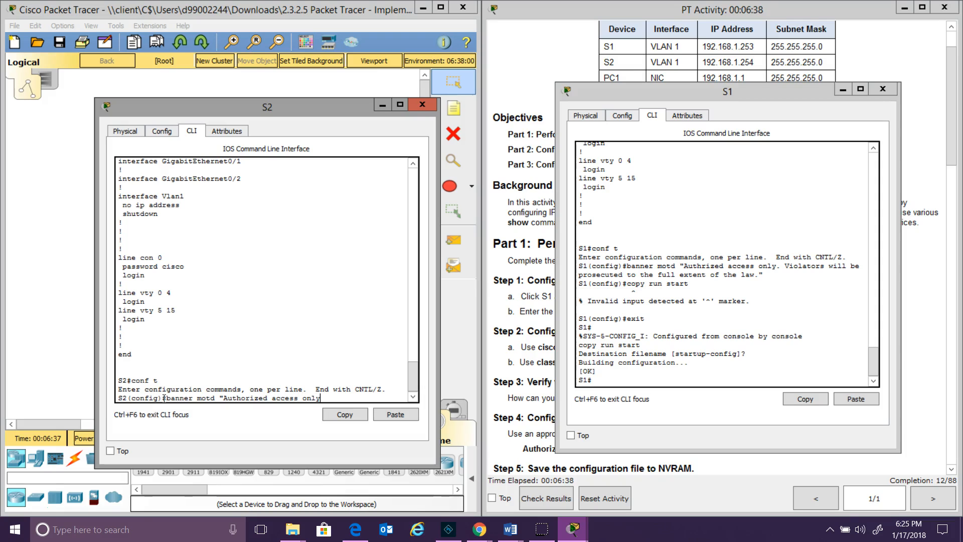
pyautogui.write('y.  Violators will be pro')
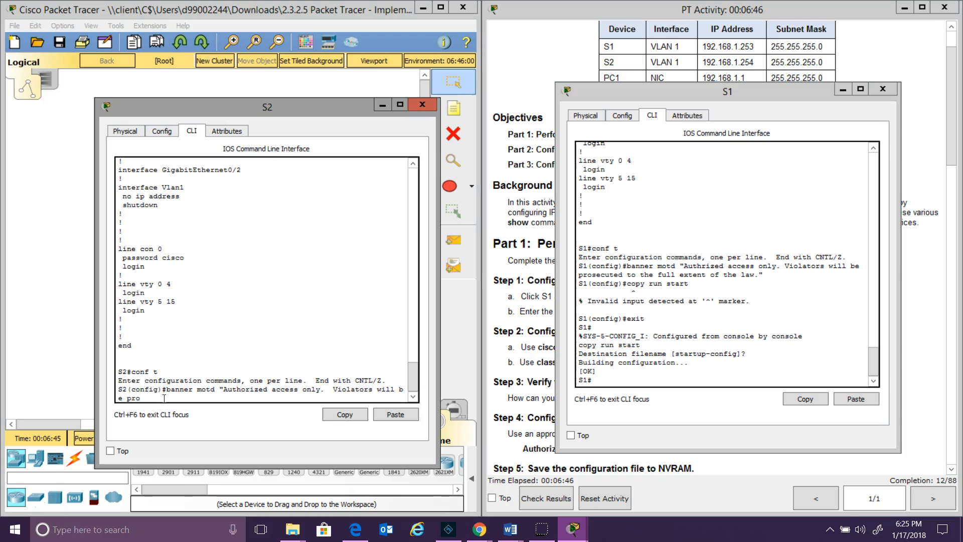
pyautogui.write('ces')
pyautogui.press('BackSpace')
pyautogui.press('BackSpace')
pyautogui.press('BackSpace')
pyautogui.write('secuted to the full extent of the law')
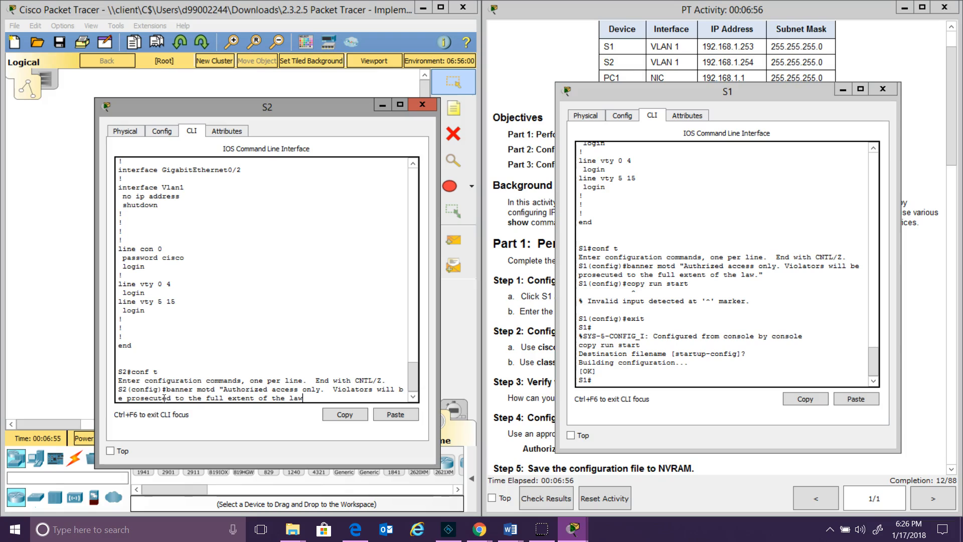
pyautogui.write('"')
pyautogui.press('Return')
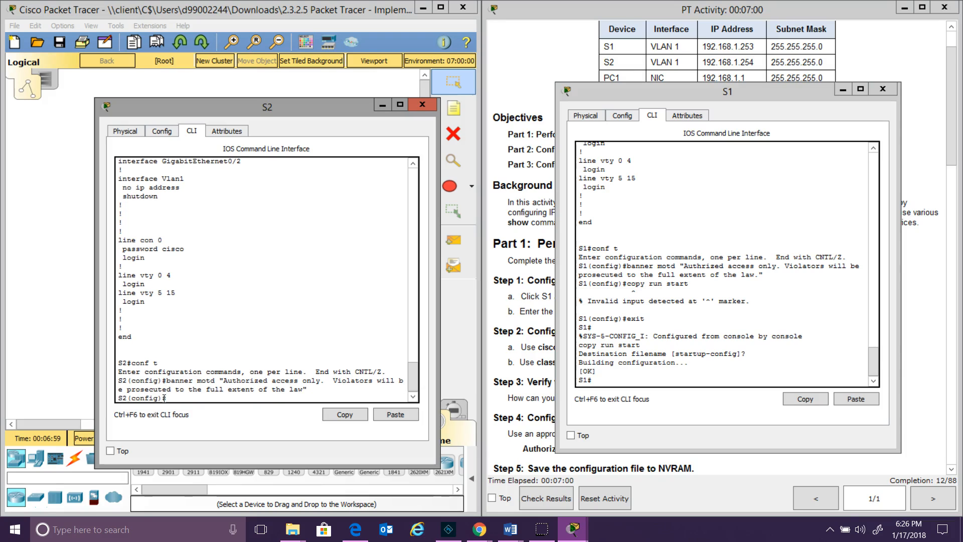
# Leave config mode and save S2's running configuration to startup-config
pyautogui.write('copy run start')
pyautogui.press('Return')
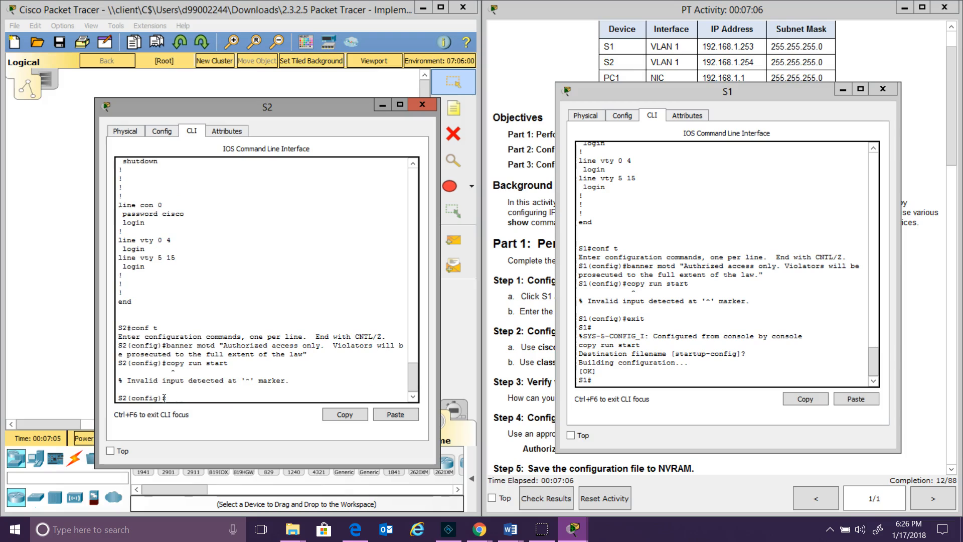
pyautogui.write('exit')
pyautogui.press('Return')
pyautogui.write('xo')
pyautogui.press('BackSpace')
pyautogui.press('BackSpace')
pyautogui.write('copy')
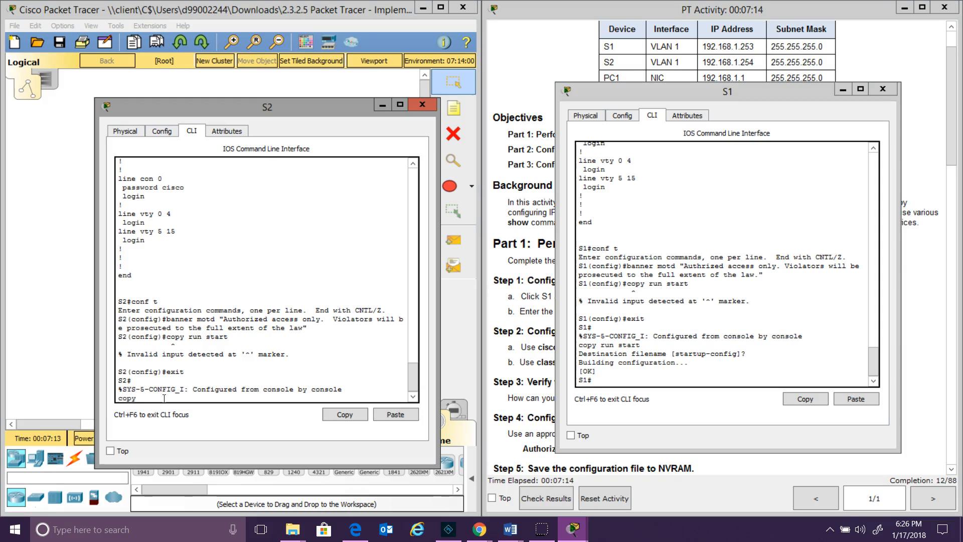
pyautogui.write(' run start')
pyautogui.press('Return')
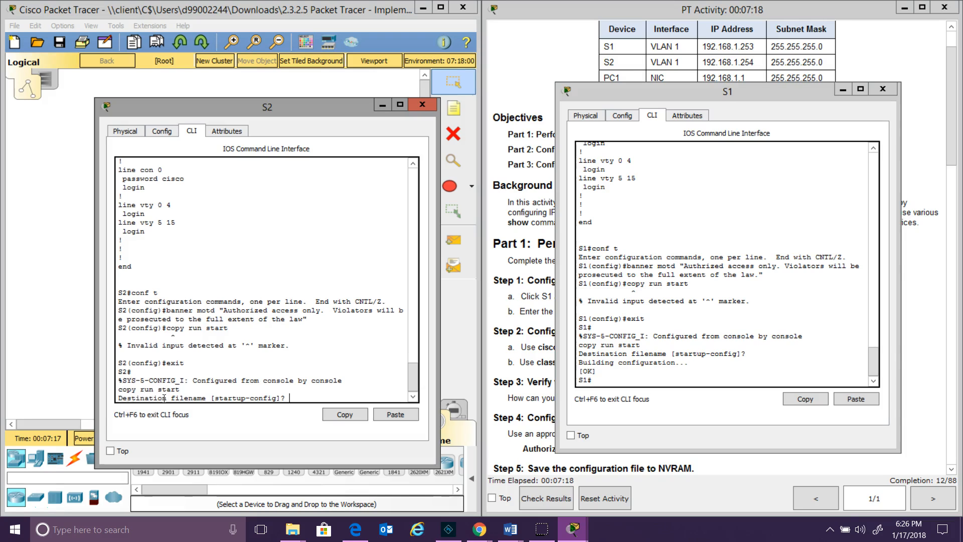
pyautogui.press('Return')
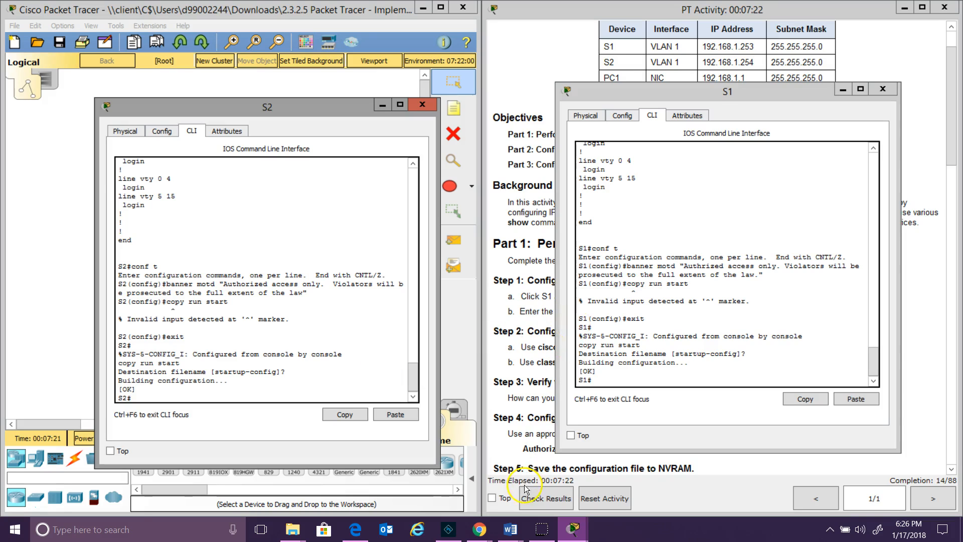
# Review the 14/88 assessment items, then dock the activity instructions on the right half
pyautogui.click(545, 498)
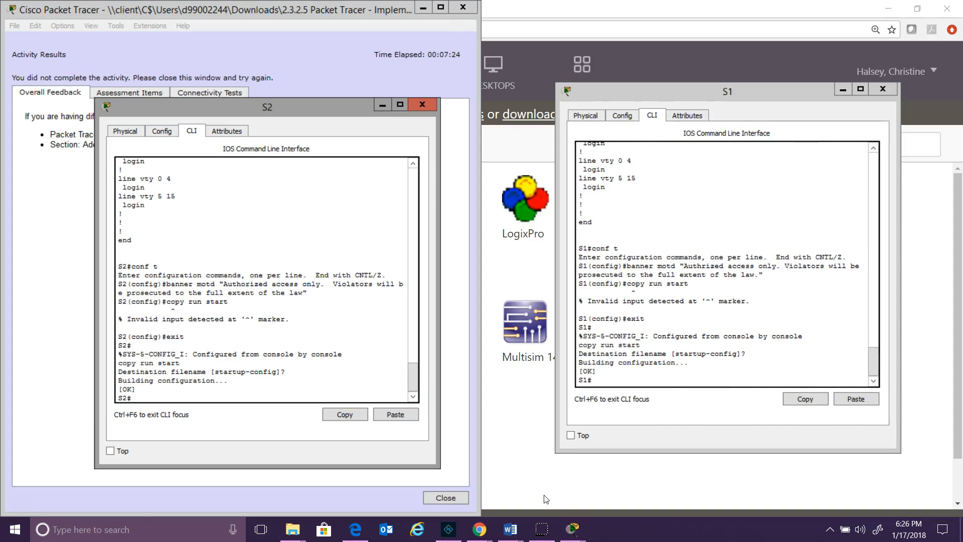
pyautogui.click(146, 95)
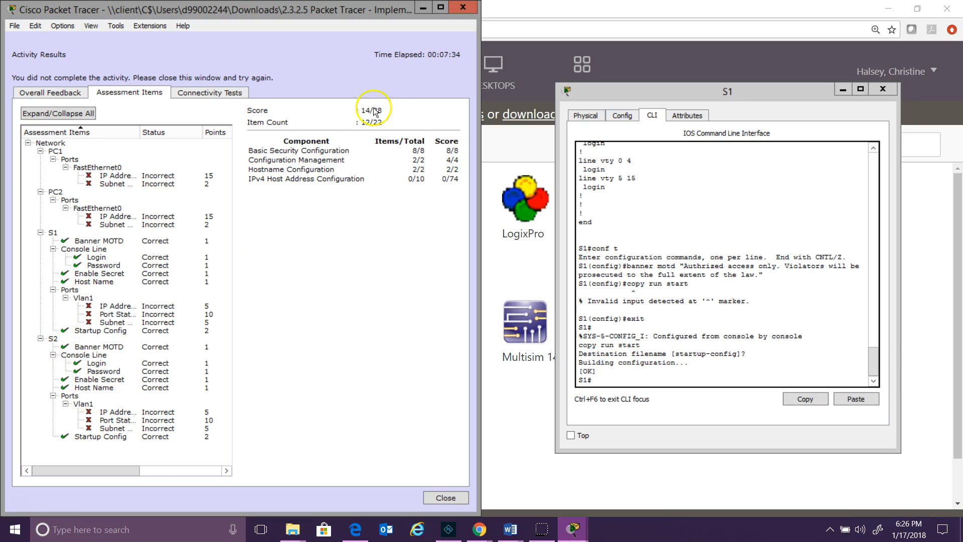
pyautogui.click(462, 9)
pyautogui.moveTo(448, 158); pyautogui.dragTo(960, 50)
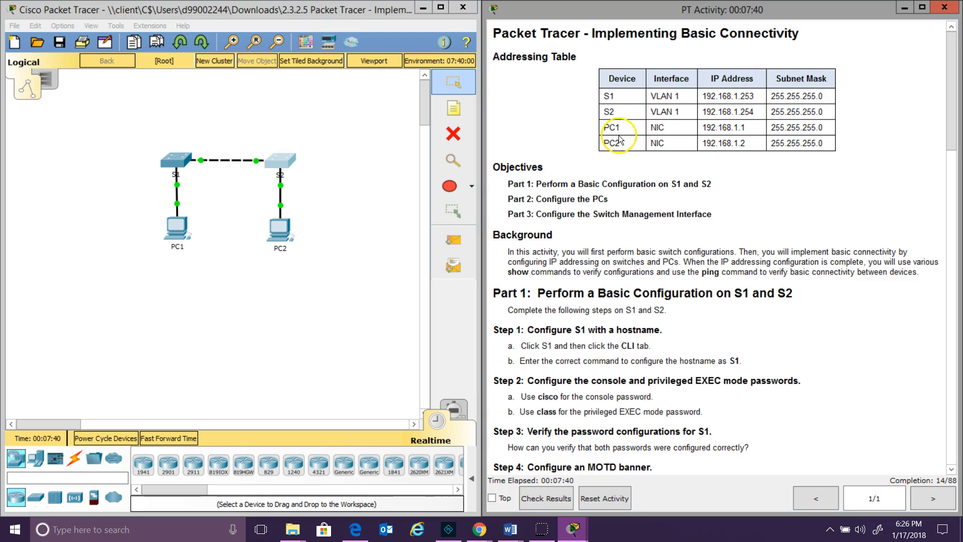
# Set PC1's IP configuration to 192.168.1.1 with subnet mask 255.255.255.0
pyautogui.moveTo(951, 107); pyautogui.dragTo(952, 273)
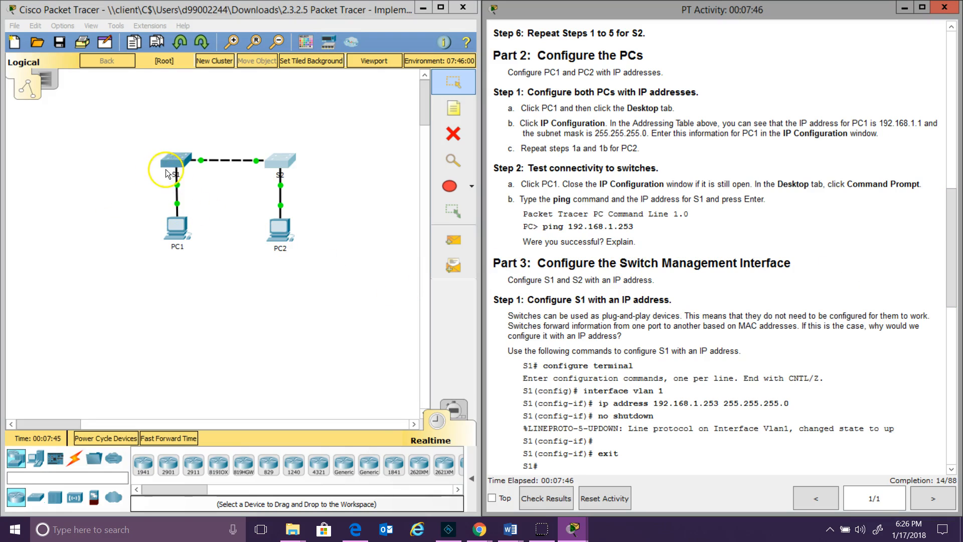
pyautogui.click(173, 231)
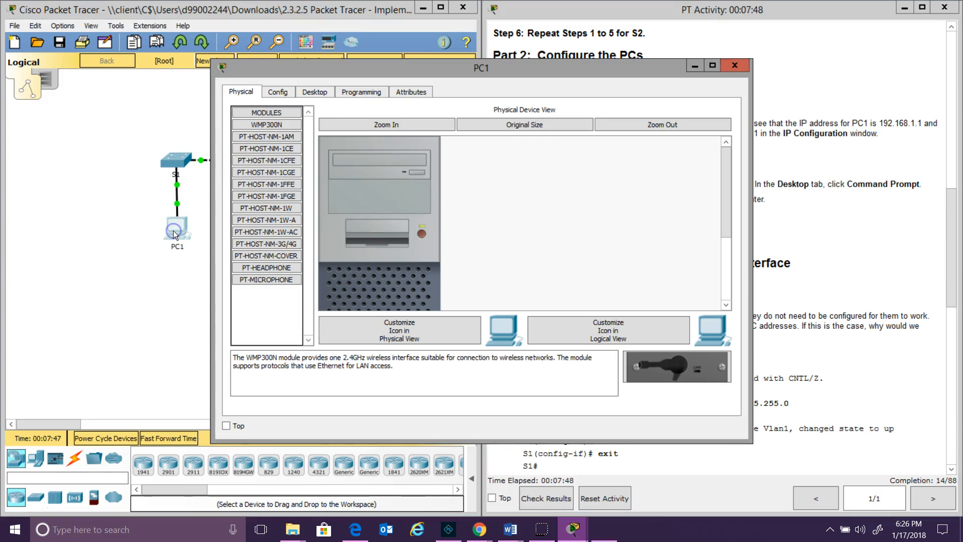
pyautogui.click(314, 92)
pyautogui.moveTo(345, 77); pyautogui.dragTo(129, 85)
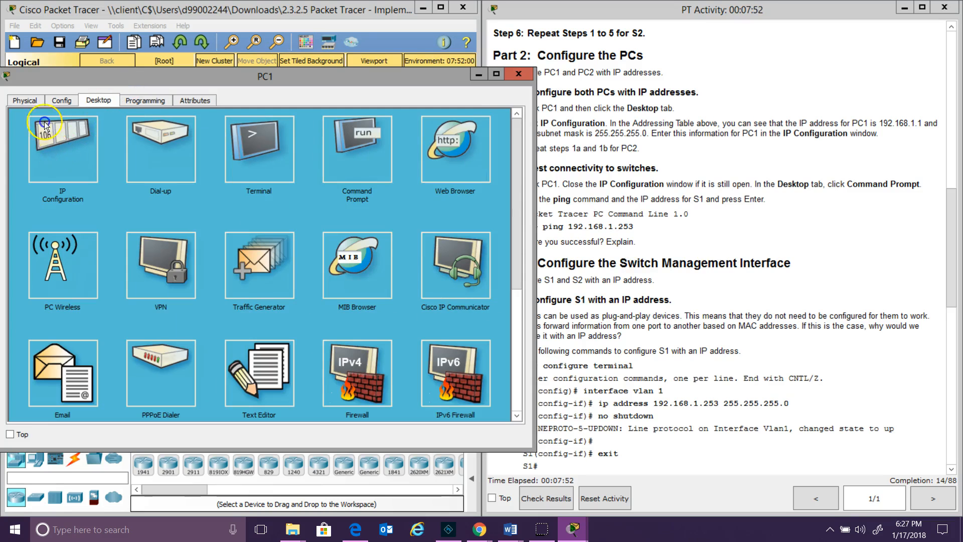
pyautogui.click(57, 156)
pyautogui.click(214, 168)
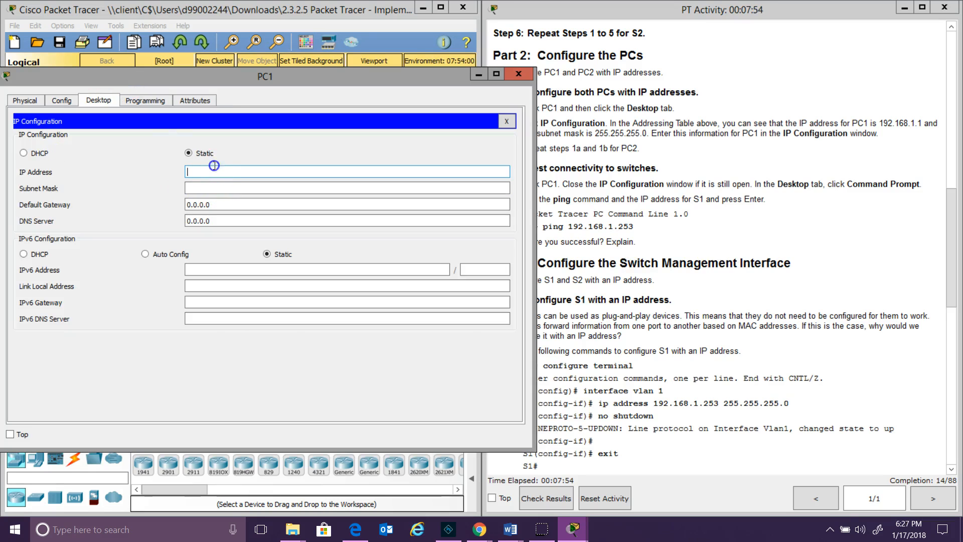
pyautogui.write('192.168.1.1')
pyautogui.click(224, 187)
pyautogui.click(285, 186)
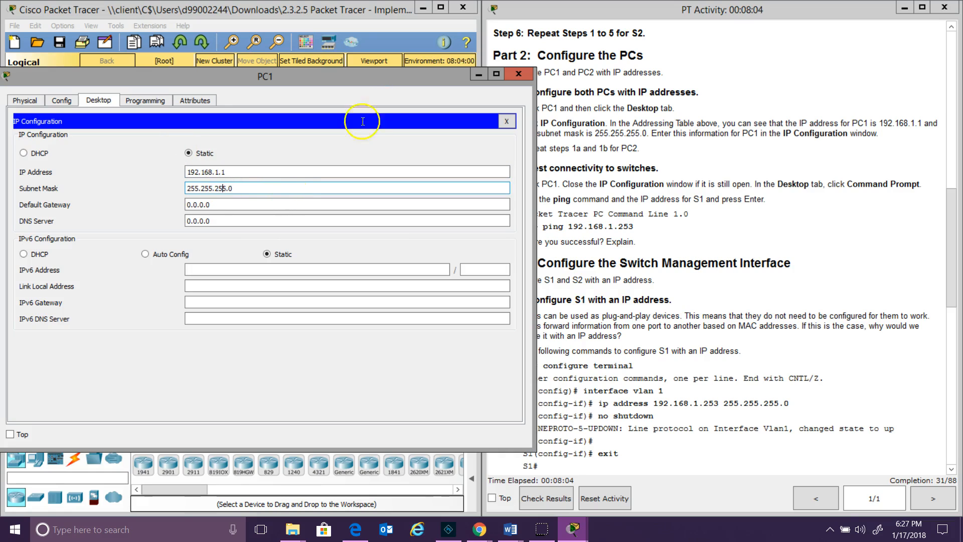
pyautogui.click(519, 75)
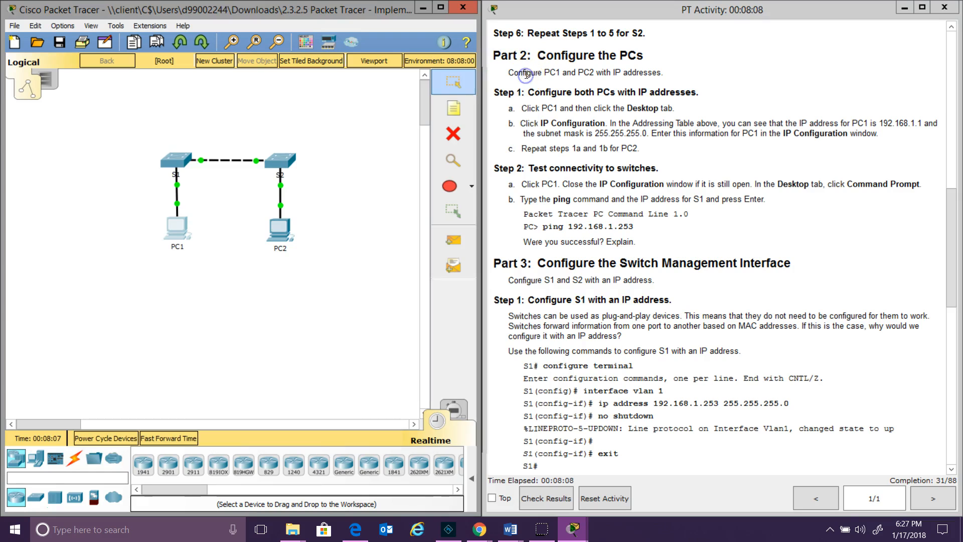
# Set PC2's IP configuration to 192.168.1.2 with subnet mask 255.255.255.0
pyautogui.click(298, 233)
pyautogui.click(279, 228)
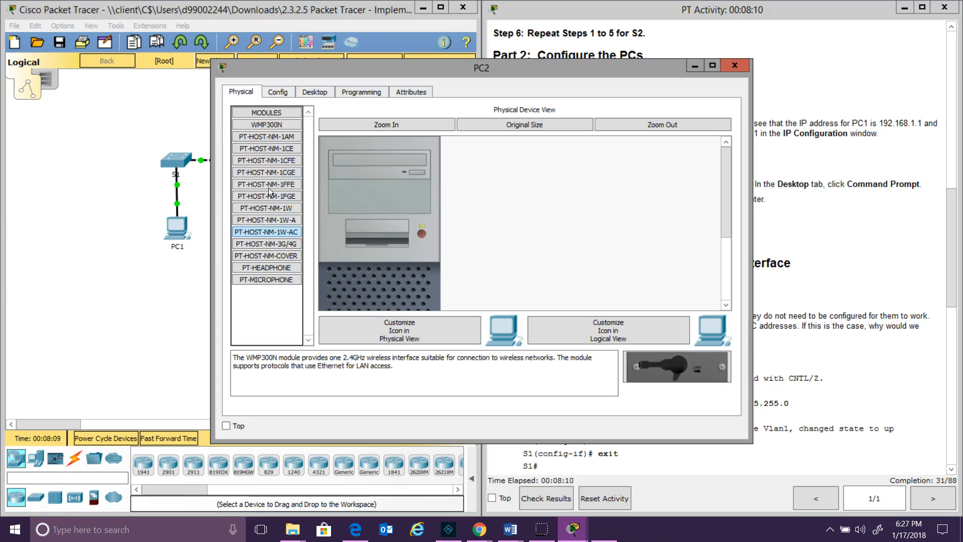
pyautogui.click(320, 93)
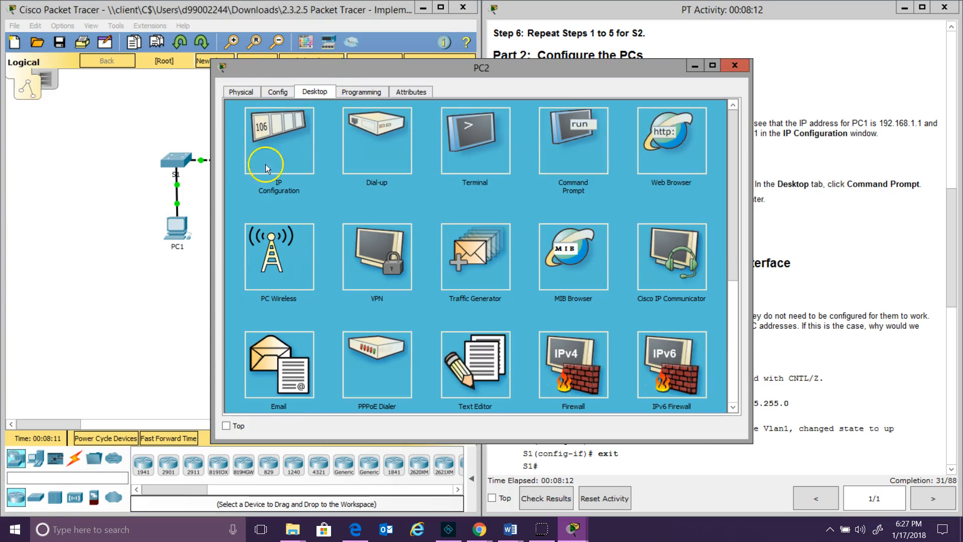
pyautogui.click(275, 146)
pyautogui.click(408, 162)
pyautogui.write('192.168')
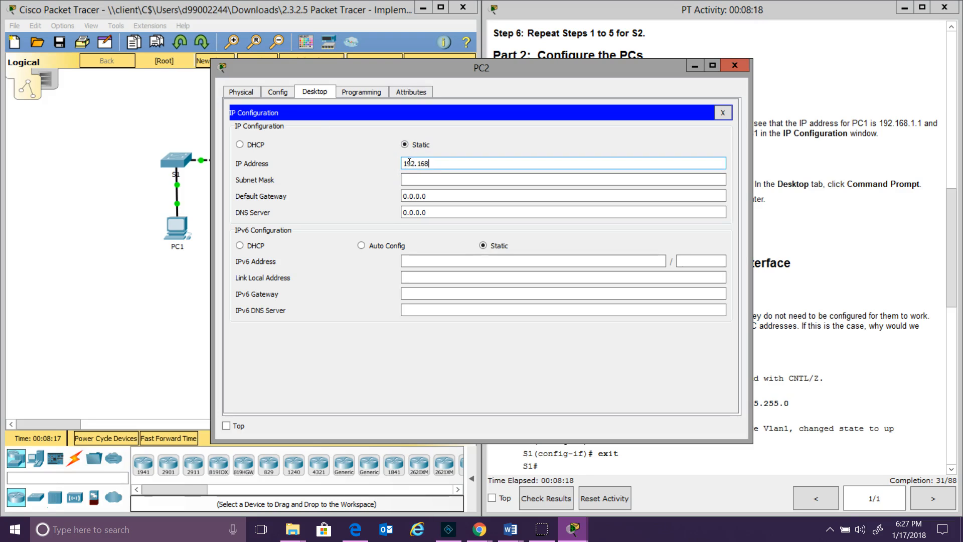
pyautogui.write('.1.2')
pyautogui.click(464, 183)
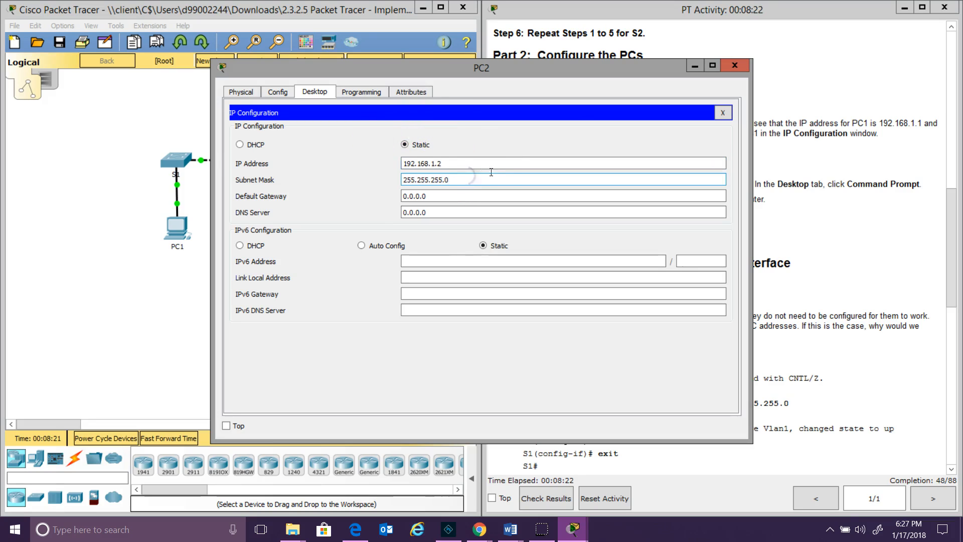
pyautogui.click(731, 65)
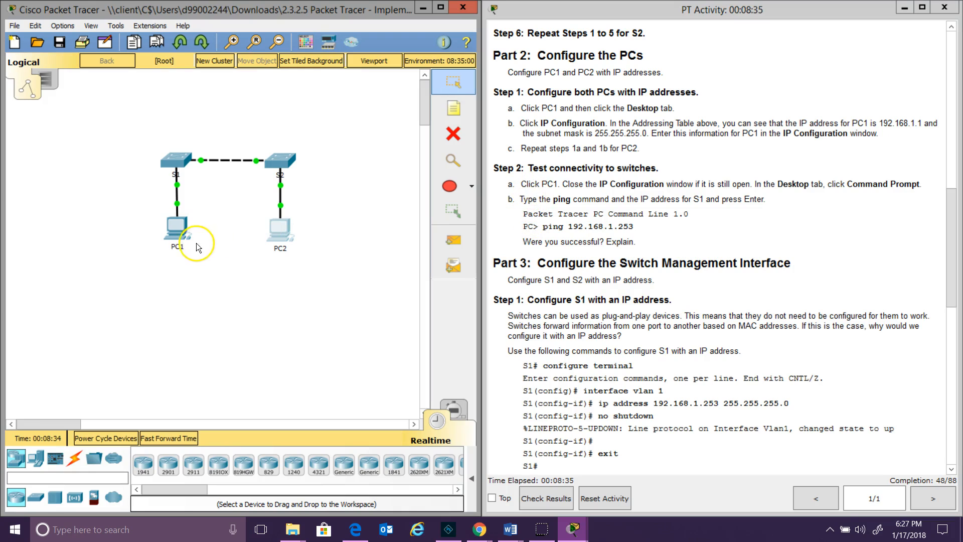
# From PC1's command prompt, ping S1 at 192.168.1.253
pyautogui.click(172, 231)
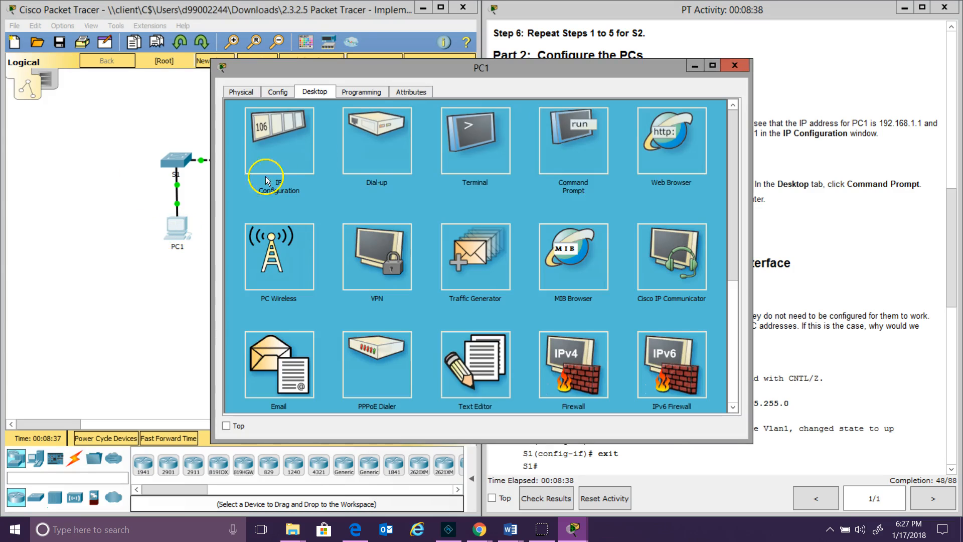
pyautogui.moveTo(415, 70); pyautogui.dragTo(165, 78)
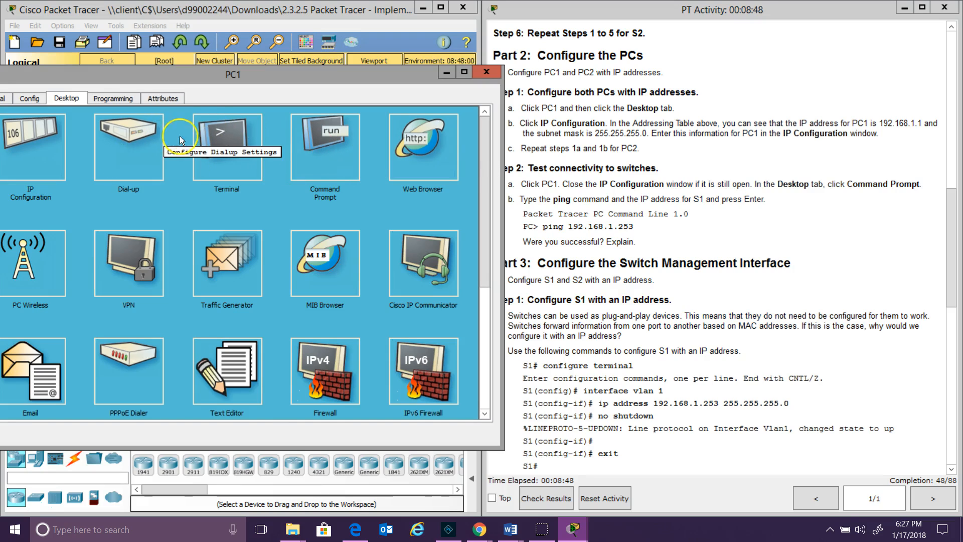
pyautogui.click(335, 157)
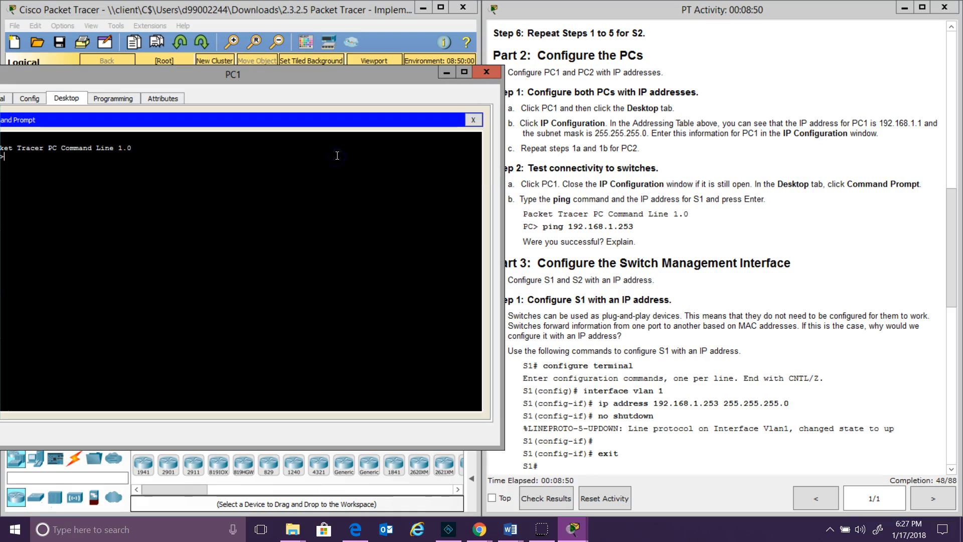
pyautogui.moveTo(249, 73); pyautogui.dragTo(255, 77)
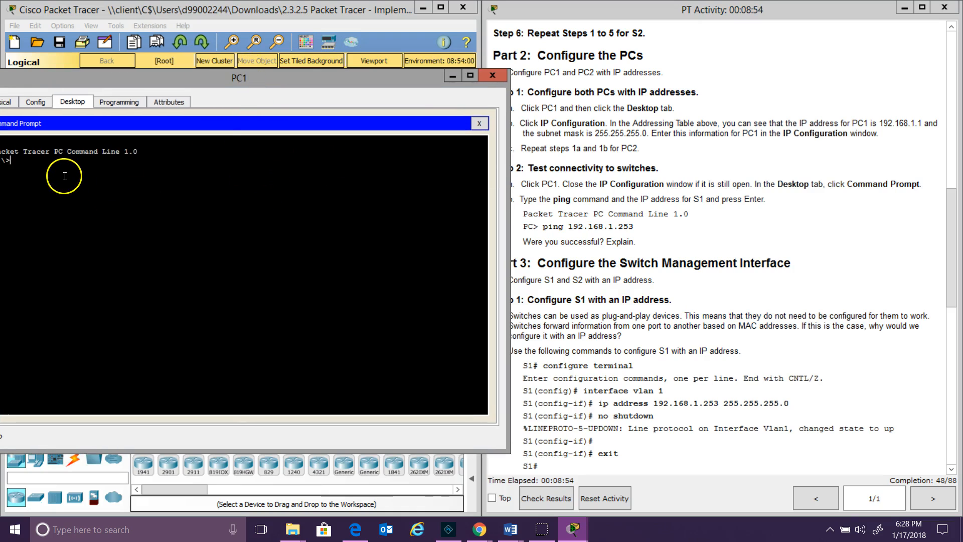
pyautogui.write('ping')
pyautogui.write('192.1')
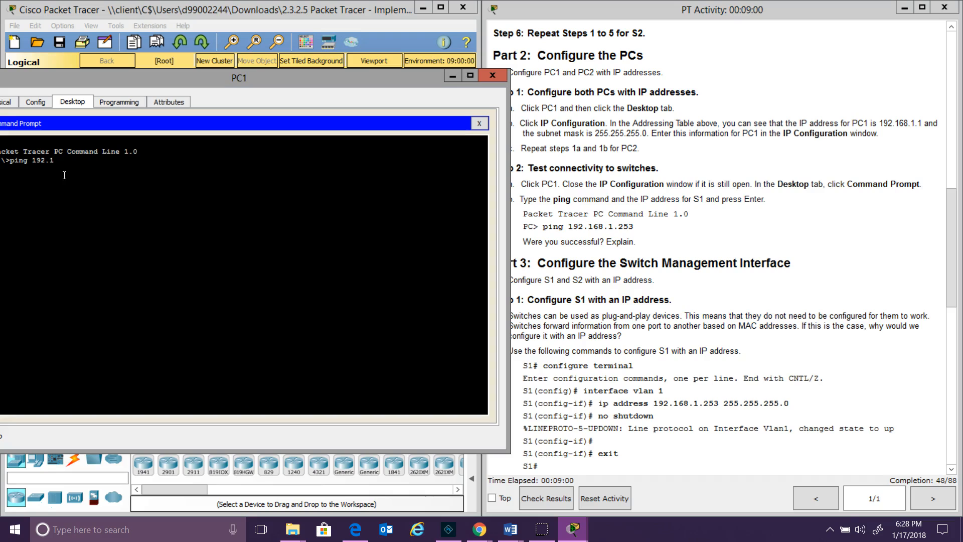
pyautogui.write('68.1.253')
pyautogui.press('Return')
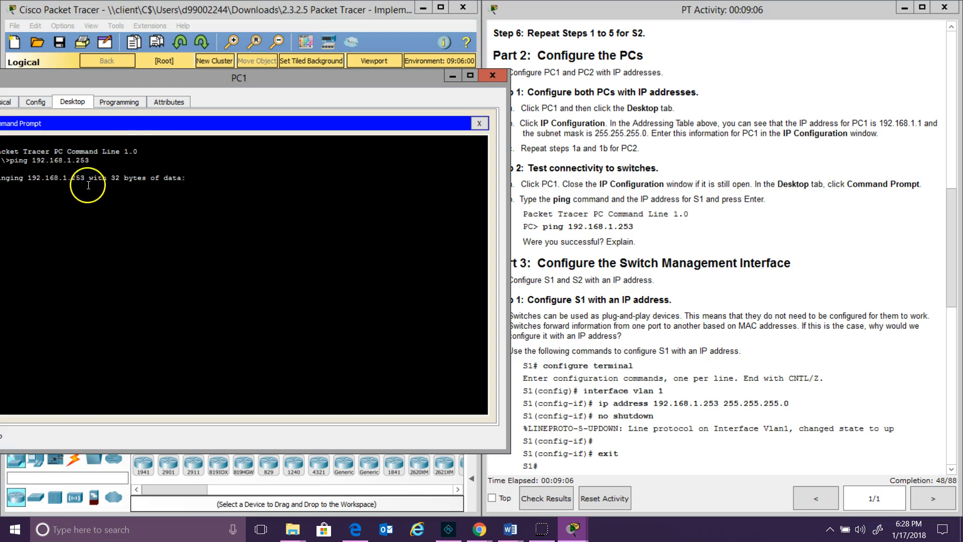
pyautogui.moveTo(148, 74); pyautogui.dragTo(201, 84)
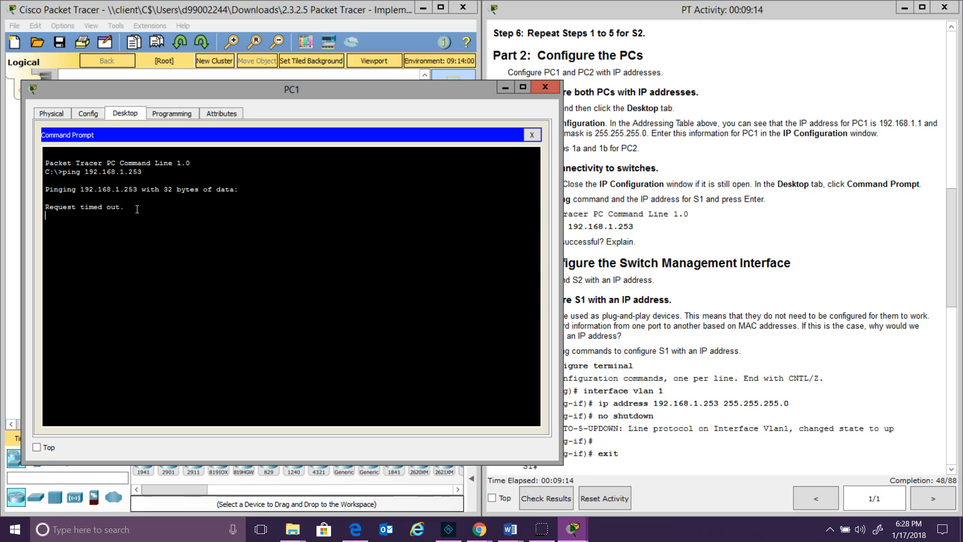
# Compare the timeouts with the Configure the Switch Management Interface instructions, then close PC1's window
pyautogui.click(718, 211)
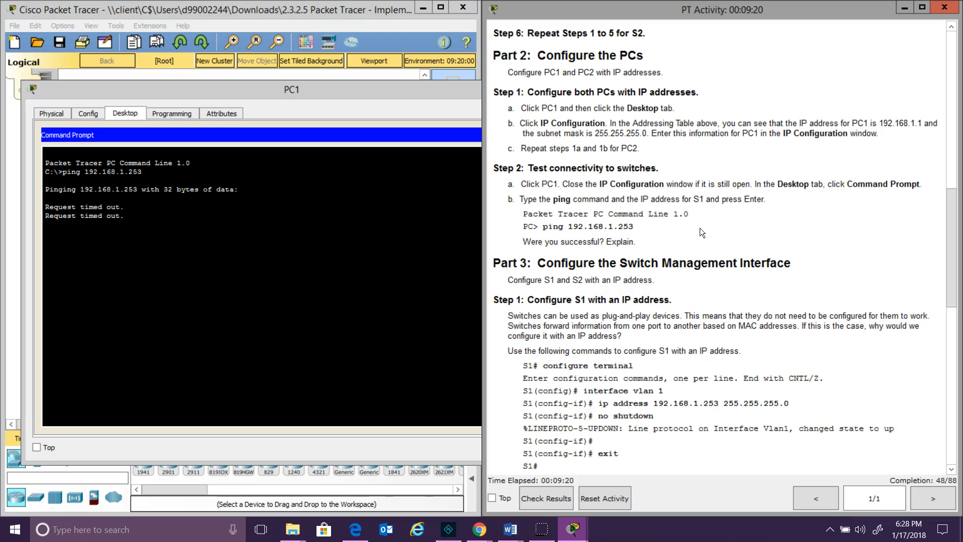
pyautogui.click(381, 294)
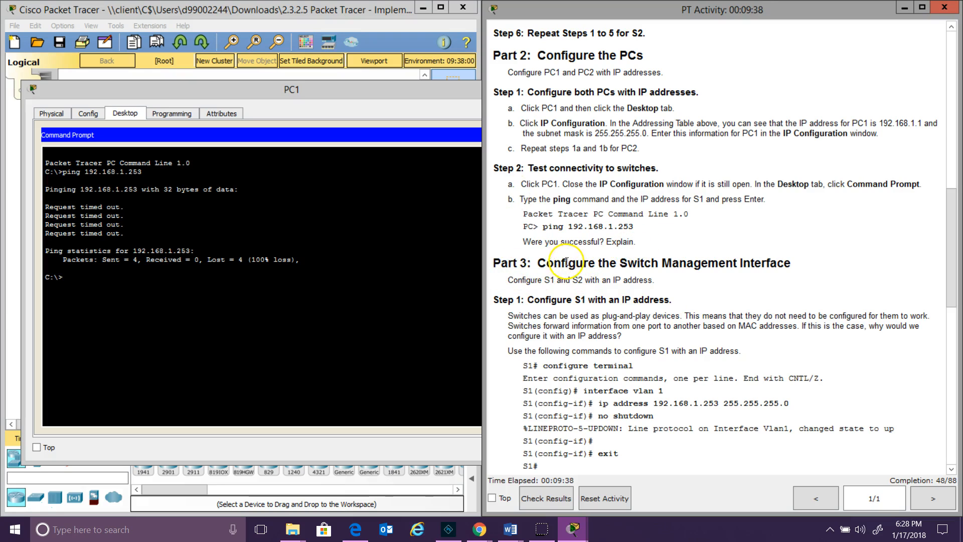
pyautogui.moveTo(532, 263); pyautogui.dragTo(857, 265)
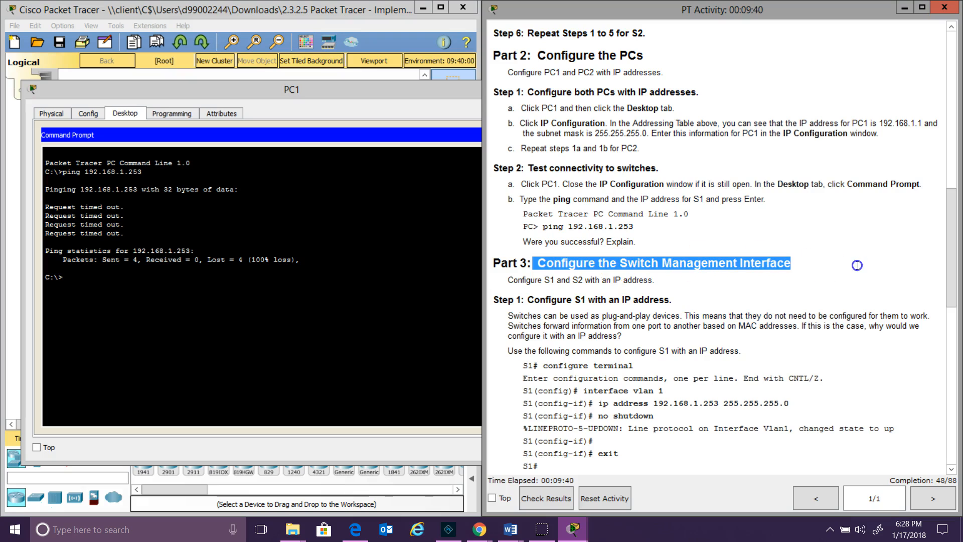
pyautogui.click(386, 277)
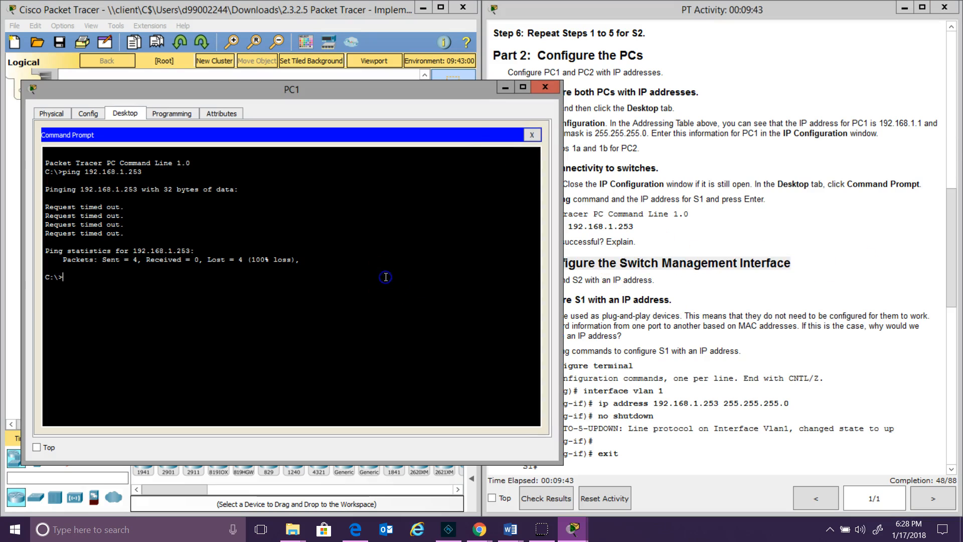
pyautogui.click(555, 90)
pyautogui.click(175, 160)
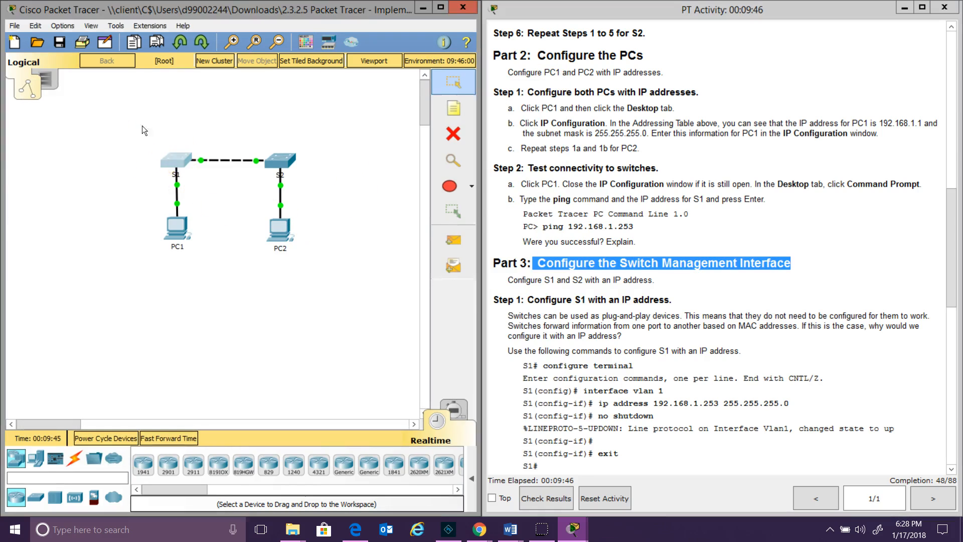
# On S1, assign interface VLAN 1 the address 192.168.1.253 255.255.255.0
pyautogui.click(661, 92)
pyautogui.moveTo(661, 92); pyautogui.dragTo(157, 100)
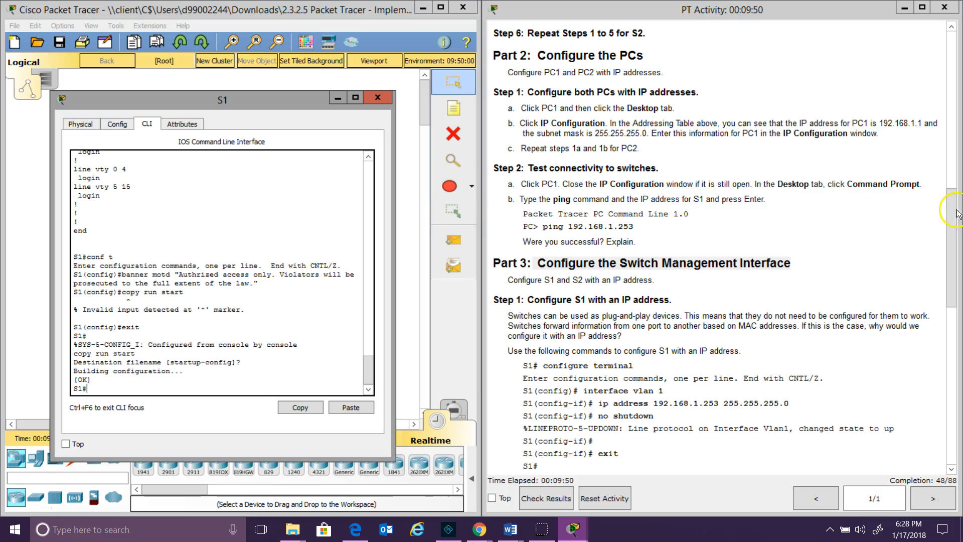
pyautogui.moveTo(949, 217); pyautogui.dragTo(954, 287)
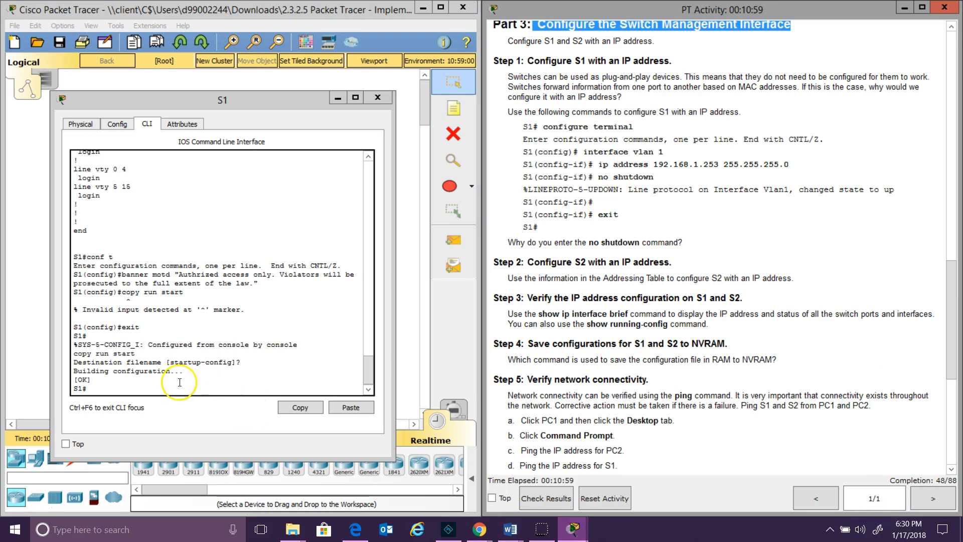
pyautogui.click(179, 382)
pyautogui.write('conf')
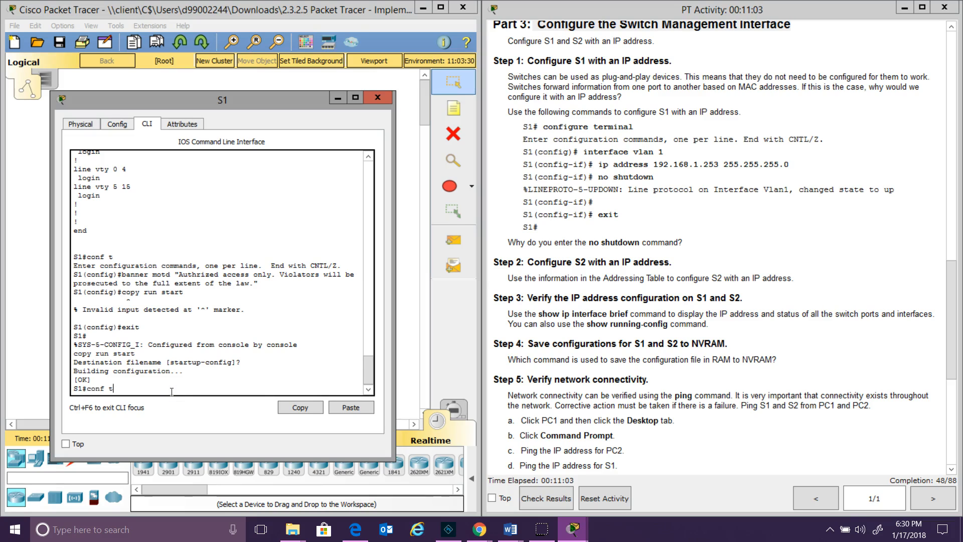
pyautogui.write(' t')
pyautogui.press('Return')
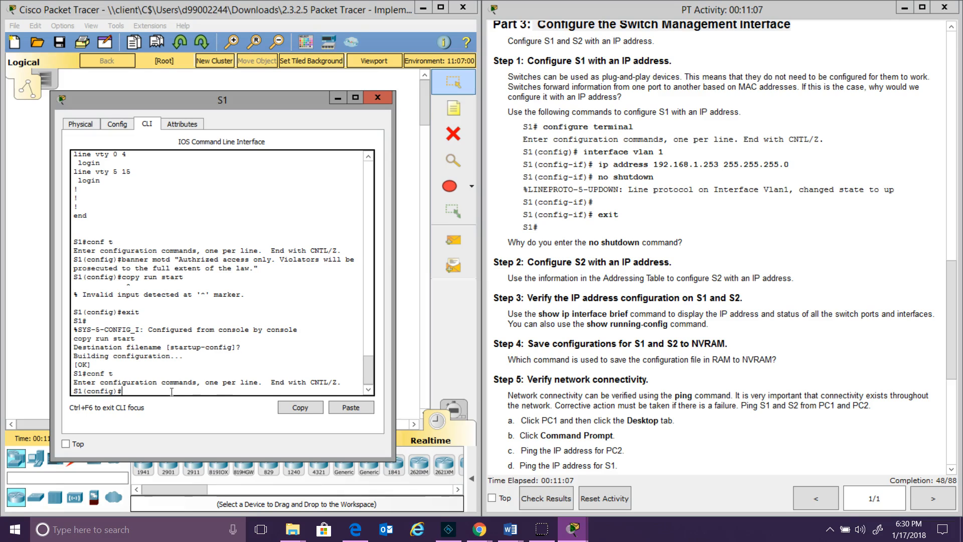
pyautogui.write('interface vlan 1')
pyautogui.press('Return')
pyautogui.write('ip')
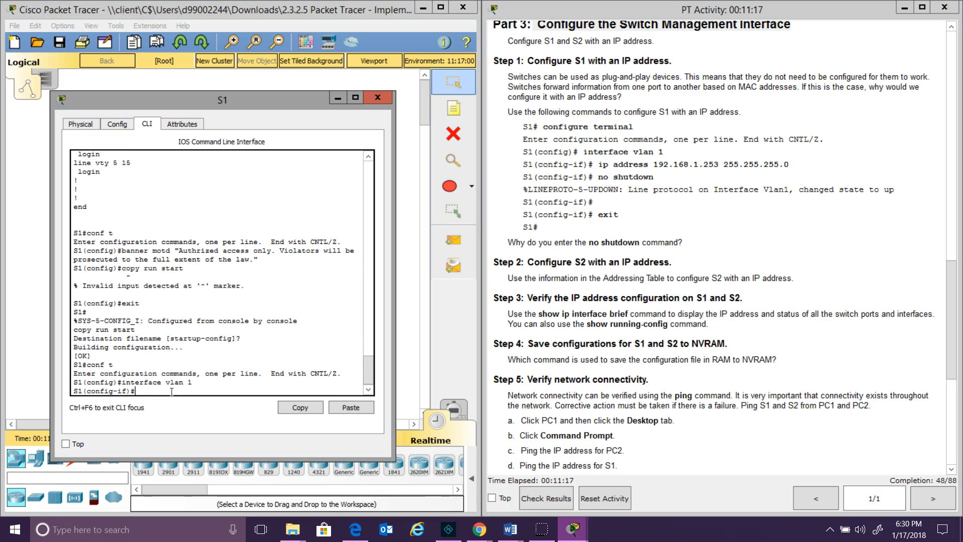
pyautogui.write(' address 192.168.1.253 255.255.255.0')
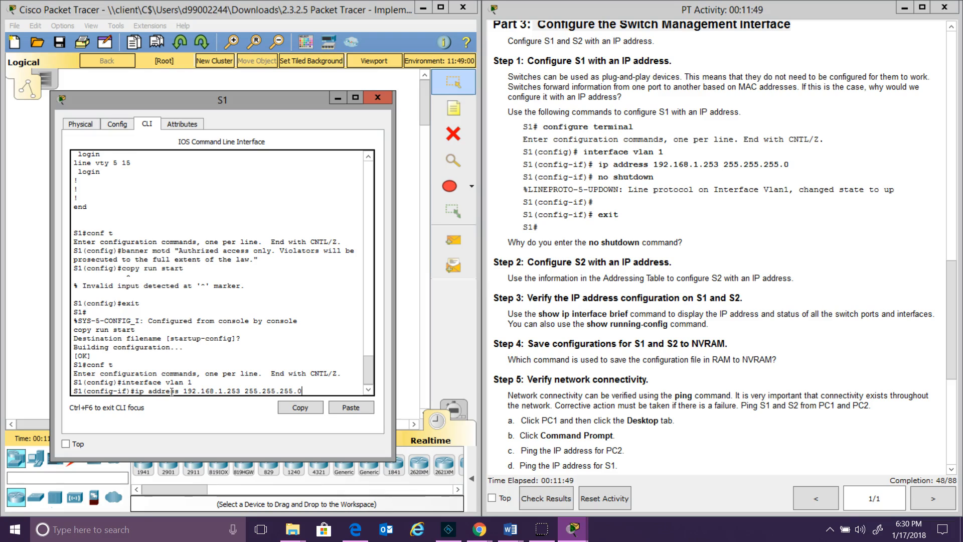
pyautogui.press('Return')
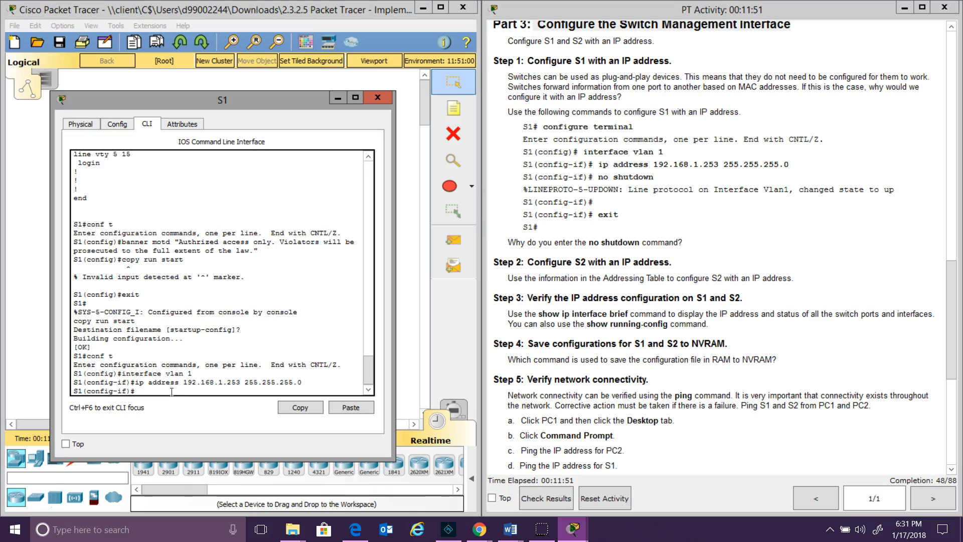
# Bring S1's VLAN 1 interface up with no shut and exit interface configuration
pyautogui.write('no shut')
pyautogui.press('Return')
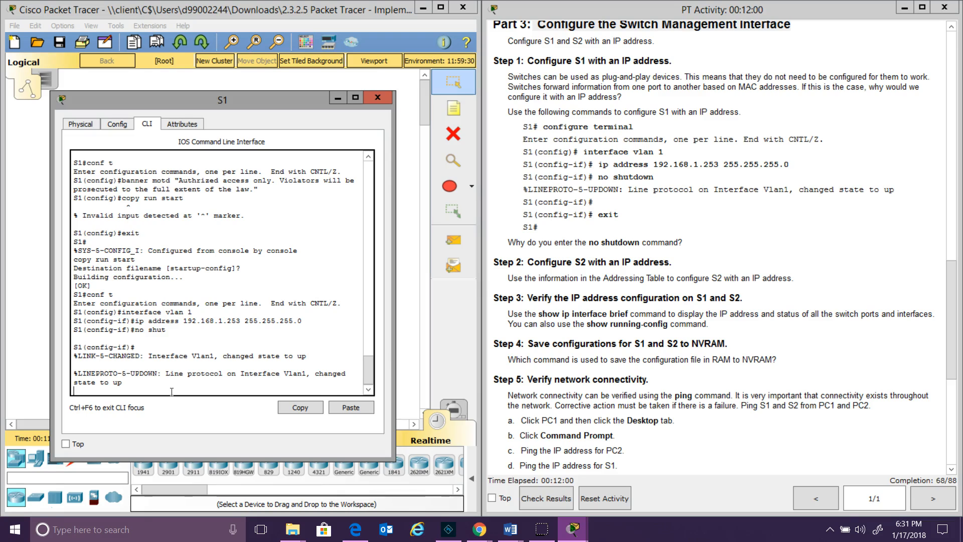
pyautogui.write('exit')
pyautogui.press('Return')
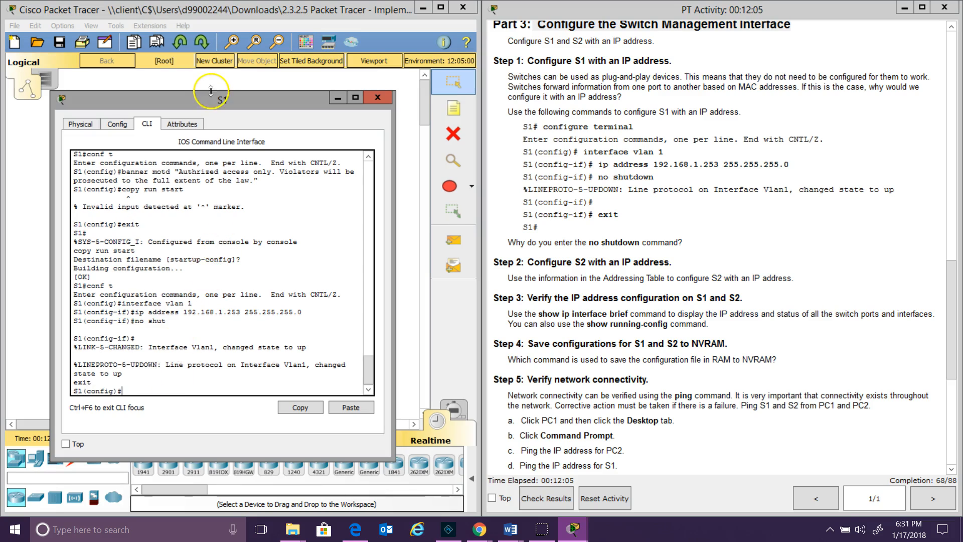
pyautogui.moveTo(213, 99); pyautogui.dragTo(677, 75)
# In S2's CLI, assign interface VLAN 1 the address 192.168.1.254 255.255.255.0
pyautogui.click(279, 163)
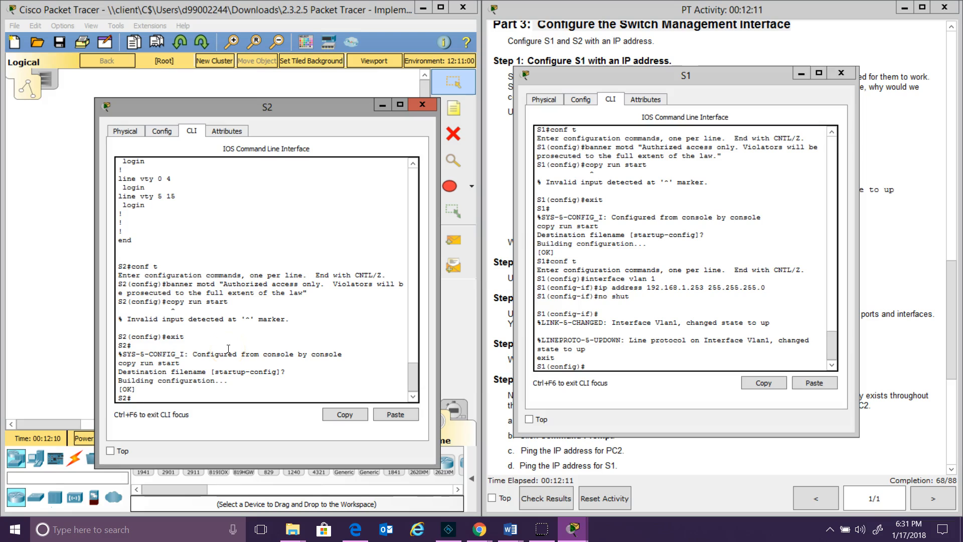
pyautogui.write('conf t')
pyautogui.press('Return')
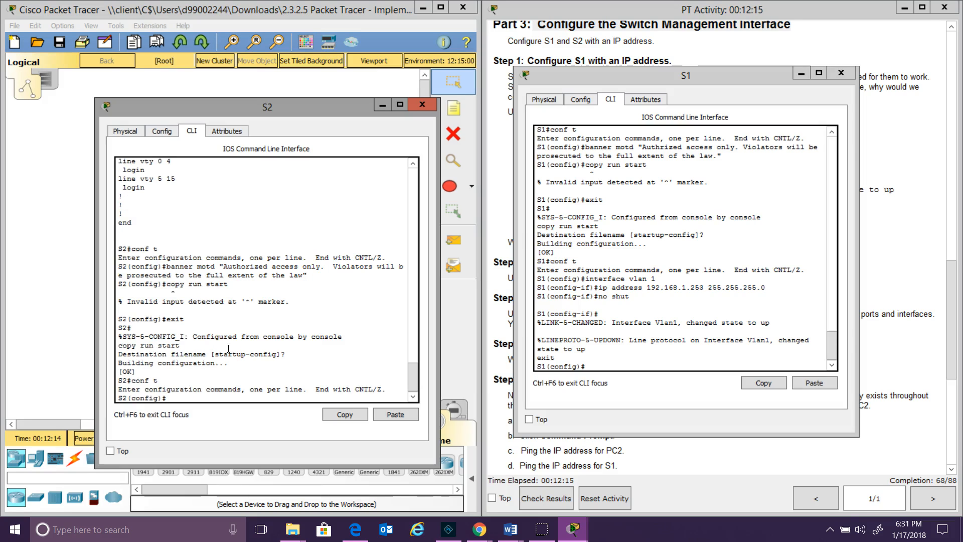
pyautogui.write('interface vlan 1')
pyautogui.press('Return')
pyautogui.write('ip')
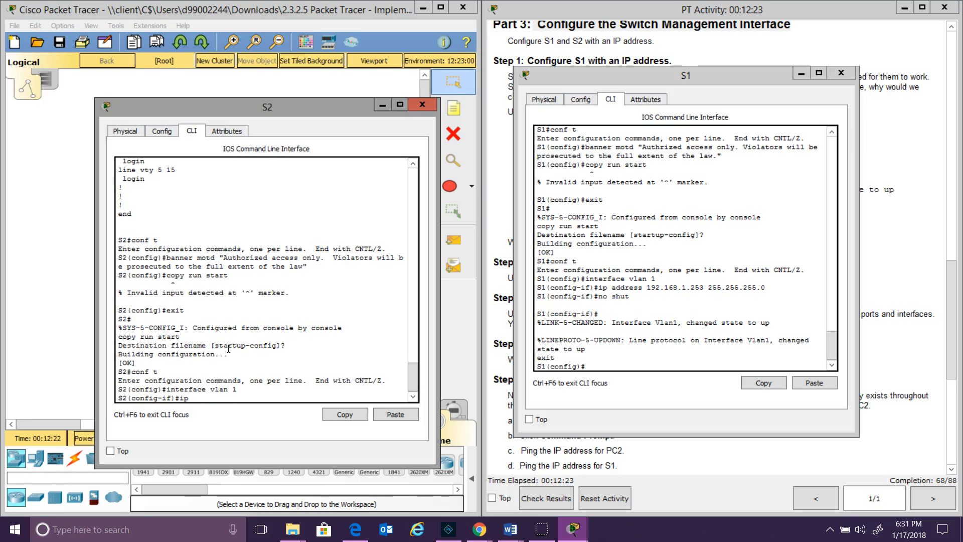
pyautogui.write(' address 192.168.1.254 255.255.255.0')
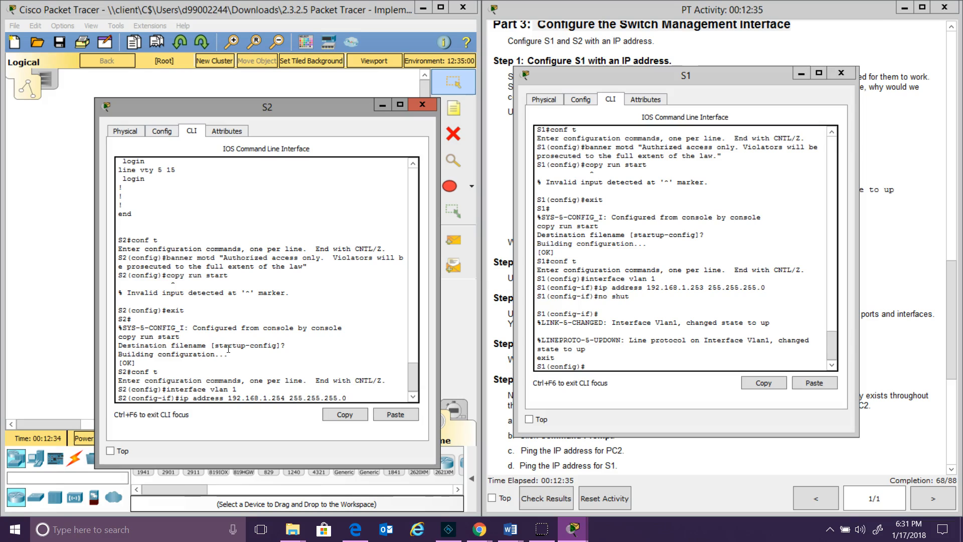
pyautogui.press('Return')
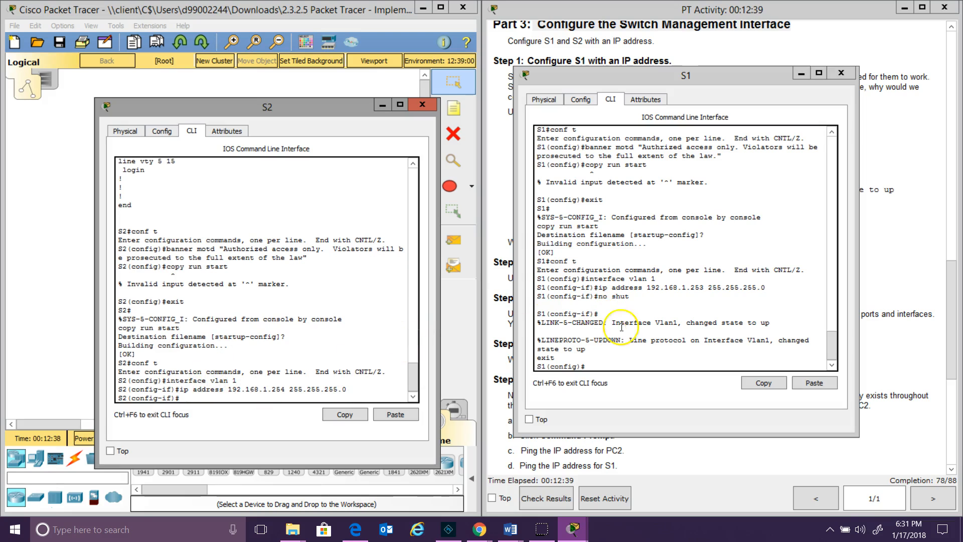
# Enable S2's VLAN 1 interface with no shut and exit back to privileged mode
pyautogui.write('no shut')
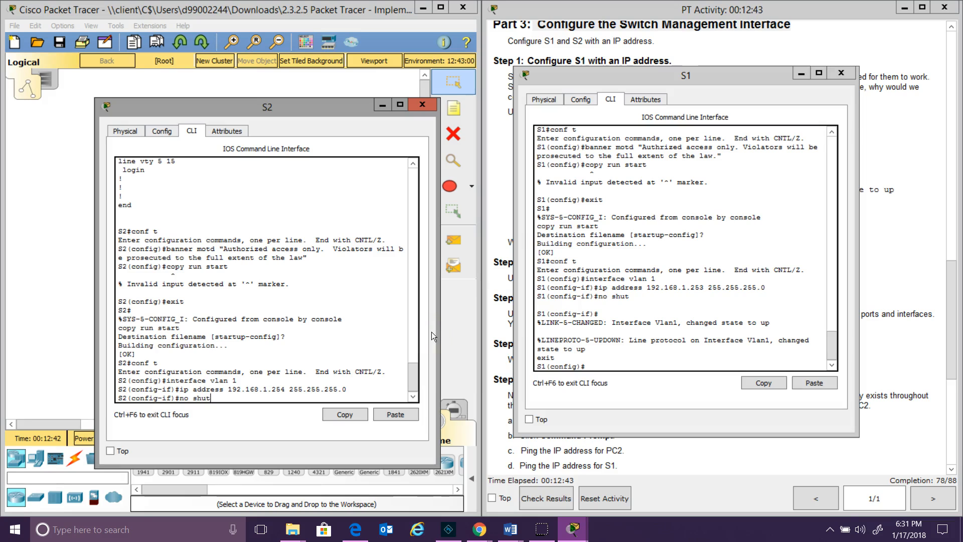
pyautogui.press('Return')
pyautogui.write('exit')
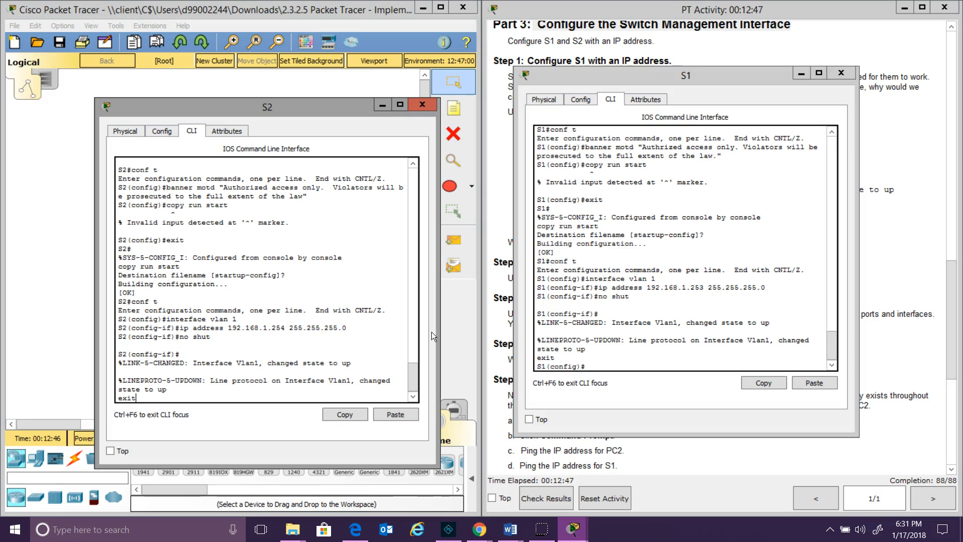
pyautogui.press('Return')
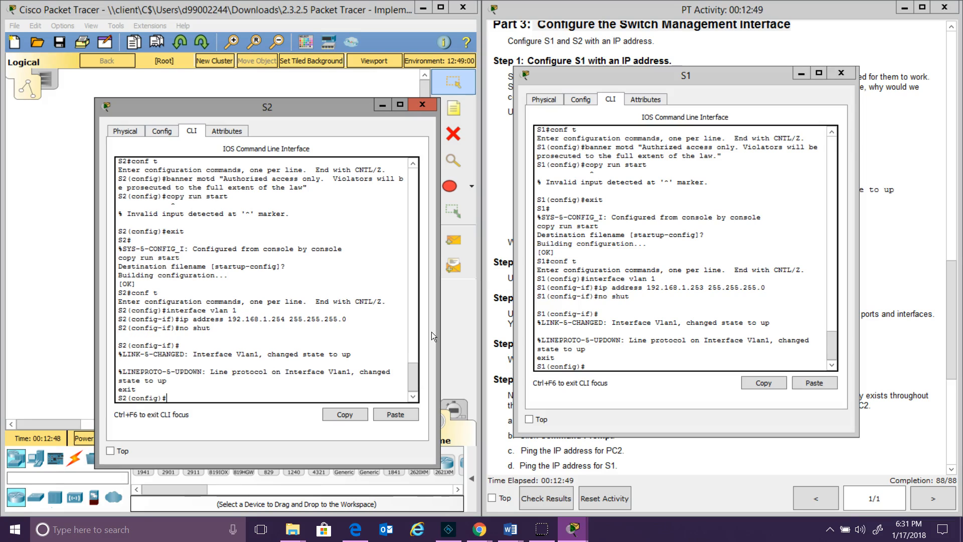
pyautogui.click(697, 459)
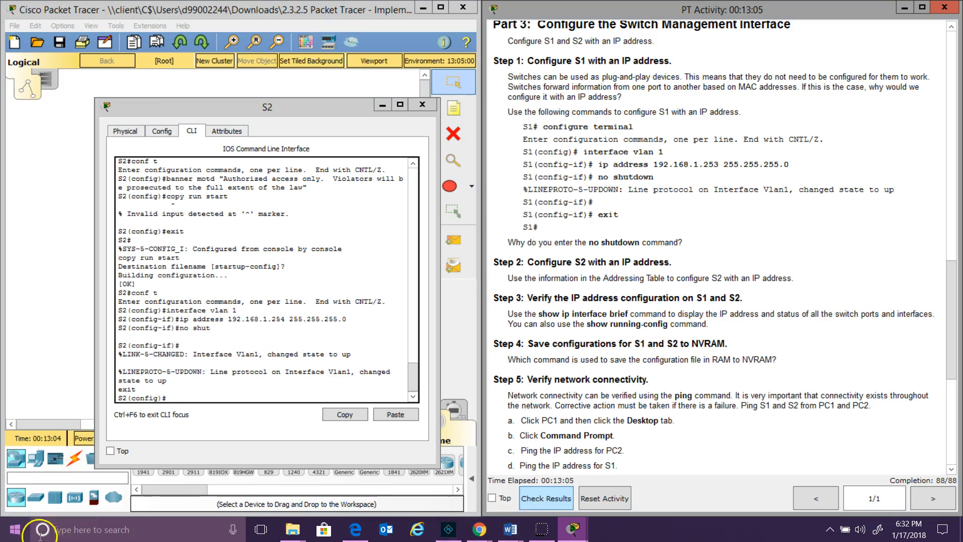
pyautogui.click(17, 507)
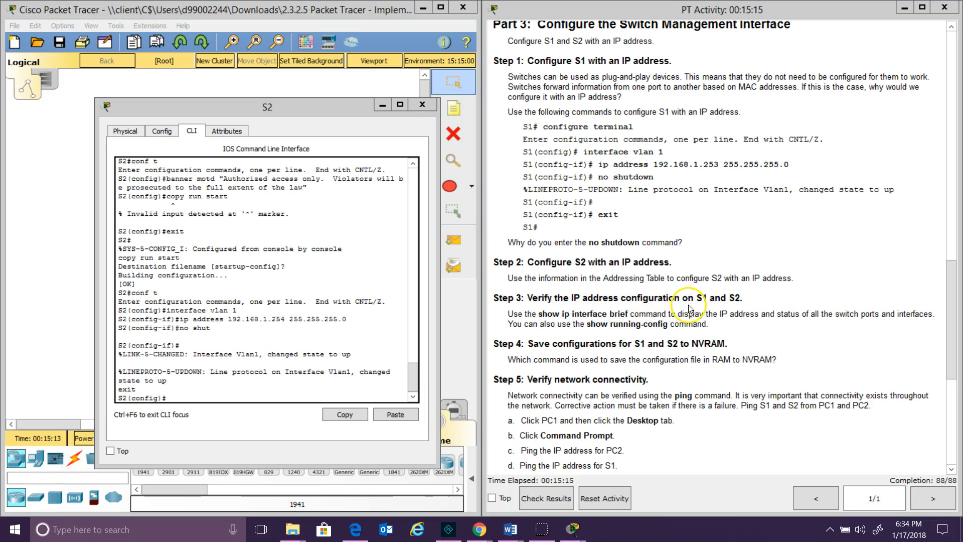
pyautogui.click(229, 397)
pyautogui.write('exit')
pyautogui.press('Return')
# Run show ip interface brief on S2 and confirm Vlan1 is up at 192.168.1.254
pyautogui.write('show ip')
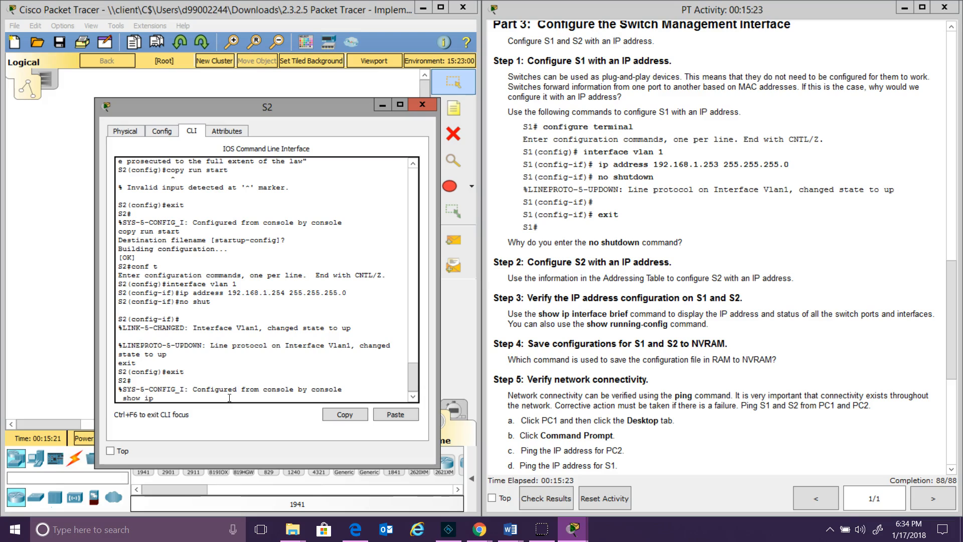
pyautogui.write(' interface br')
pyautogui.press('Return')
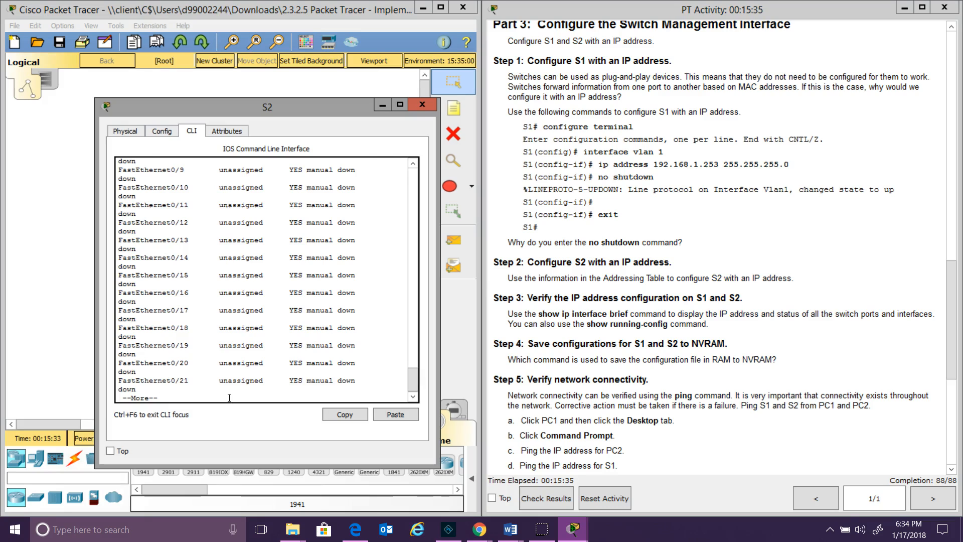
pyautogui.press('space')
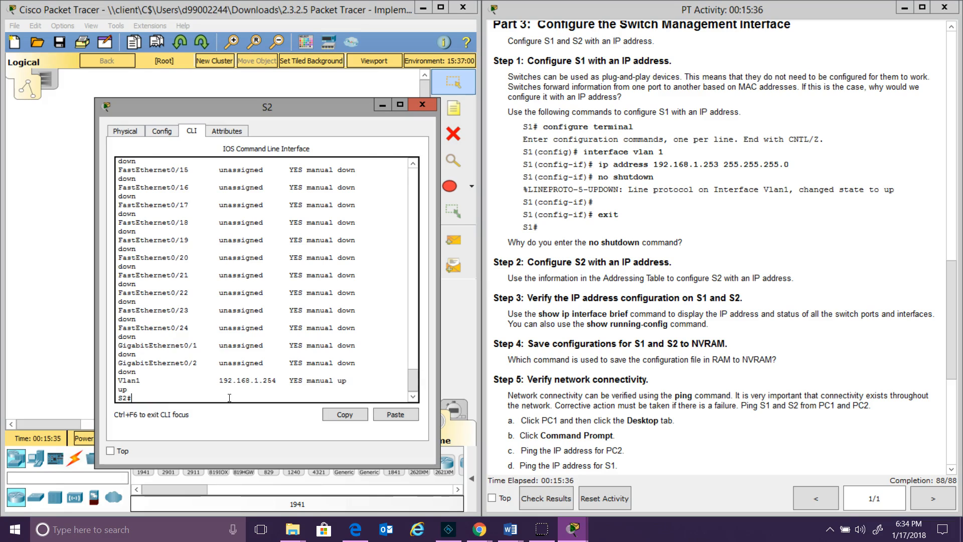
pyautogui.click(219, 383)
pyautogui.moveTo(219, 384); pyautogui.dragTo(278, 381)
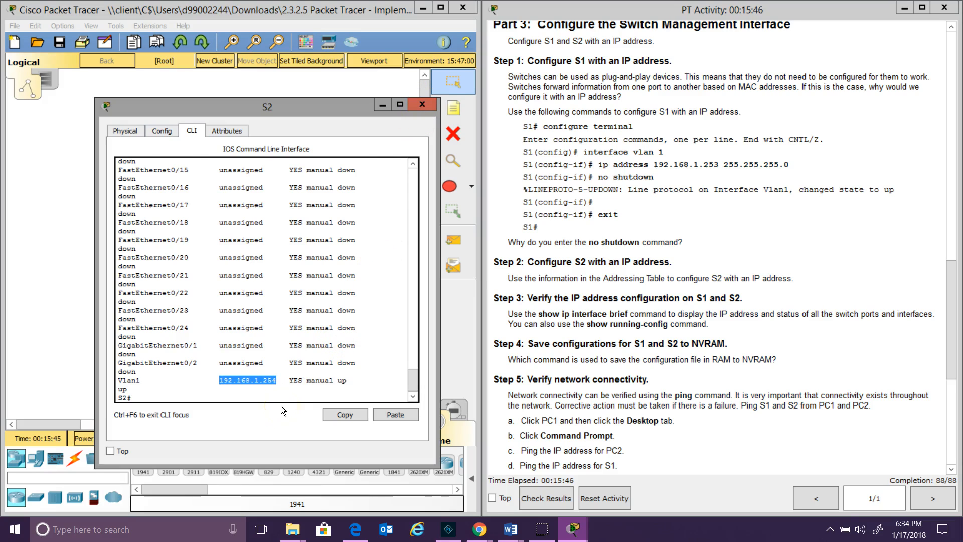
pyautogui.click(232, 392)
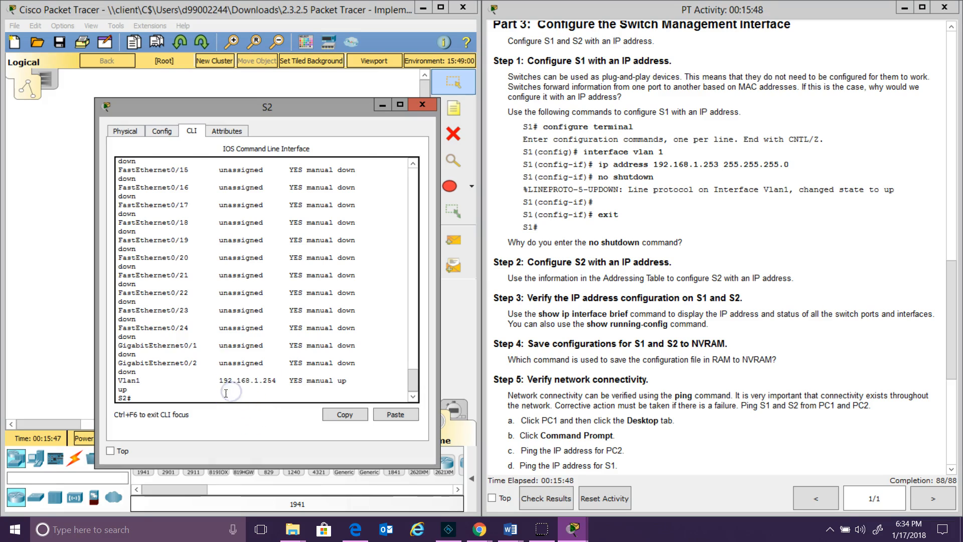
# Page through S2's running configuration with show run to confirm the VLAN 1 address
pyautogui.write('show run')
pyautogui.press('Return')
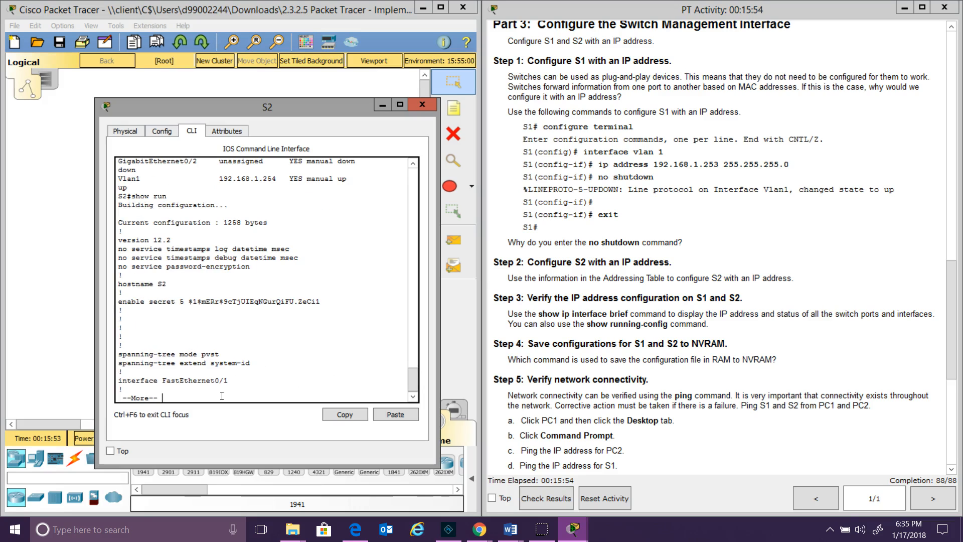
pyautogui.press('space')
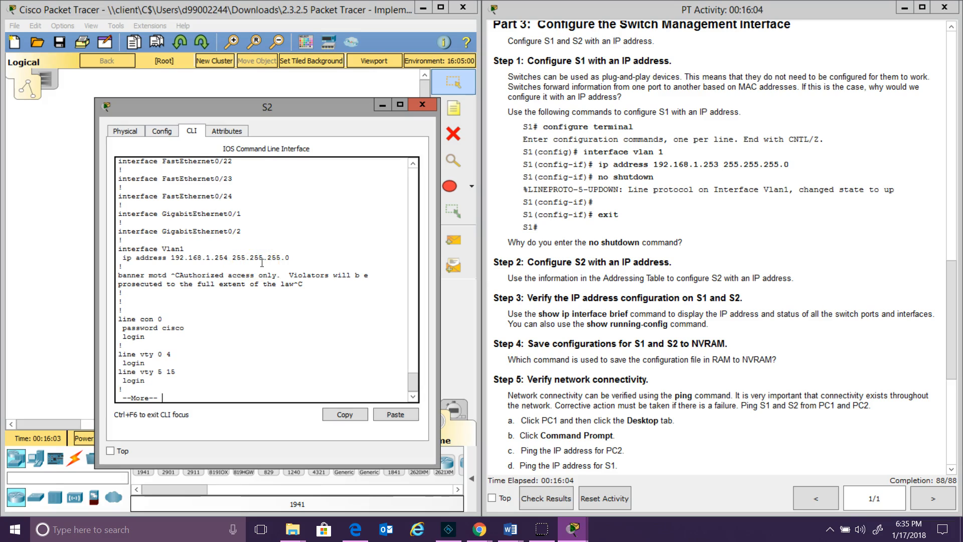
pyautogui.press('space')
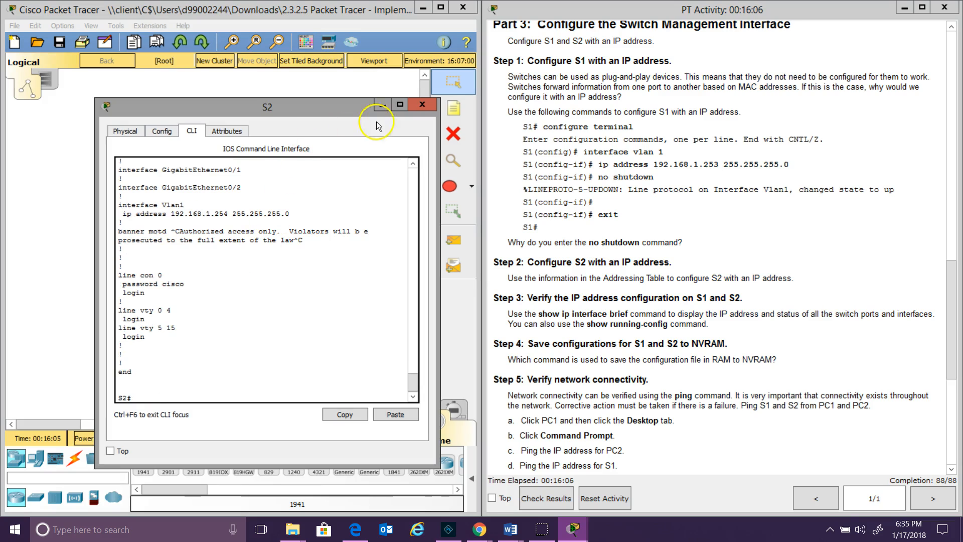
# Close S2, then confirm with show ip interface brief that S1's Vlan1 is up at 192.168.1.253
pyautogui.click(423, 105)
pyautogui.click(178, 153)
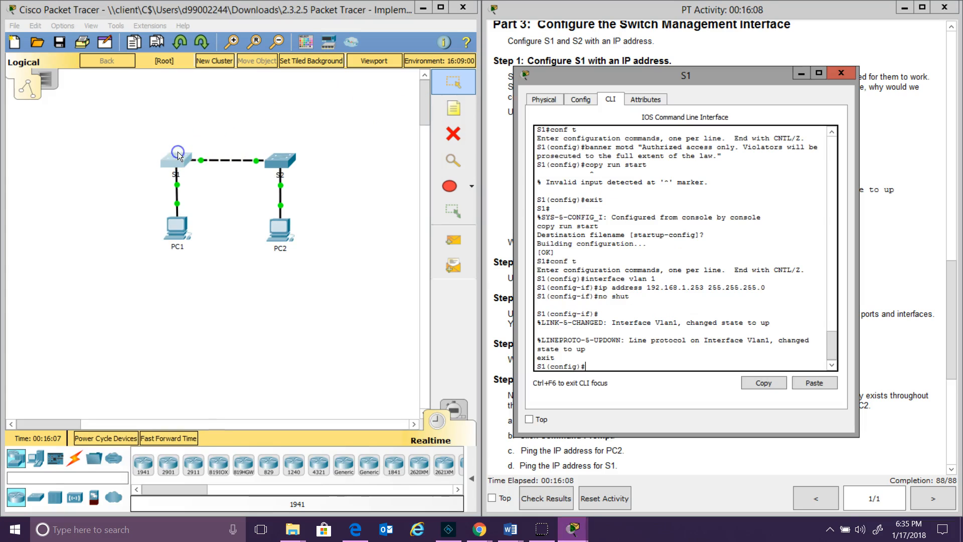
pyautogui.write('show i')
pyautogui.press('BackSpace')
pyautogui.press('BackSpace')
pyautogui.press('BackSpace')
pyautogui.press('BackSpace')
pyautogui.press('BackSpace')
pyautogui.press('BackSpace')
pyautogui.write('xit')
pyautogui.press('Return')
pyautogui.write('show ipinter')
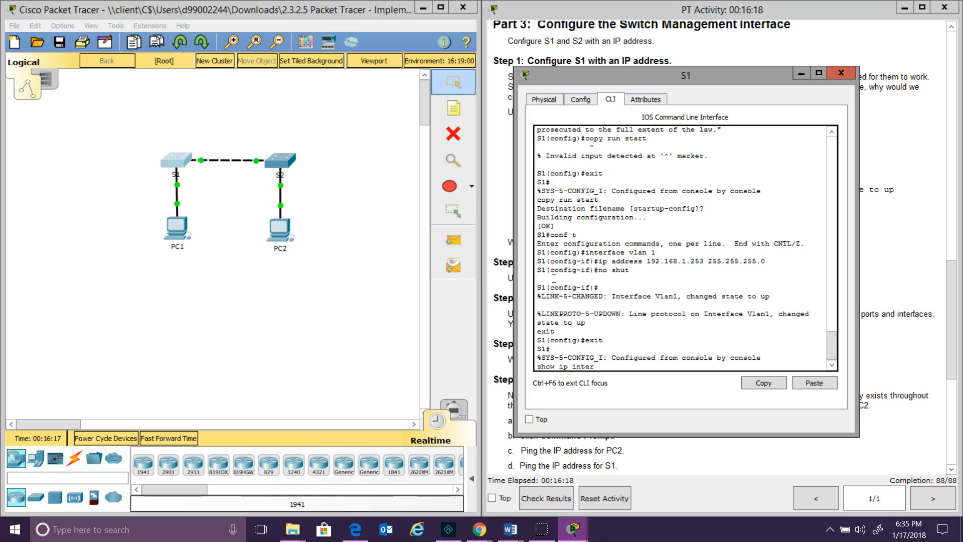
pyautogui.write('face brief')
pyautogui.press('Return')
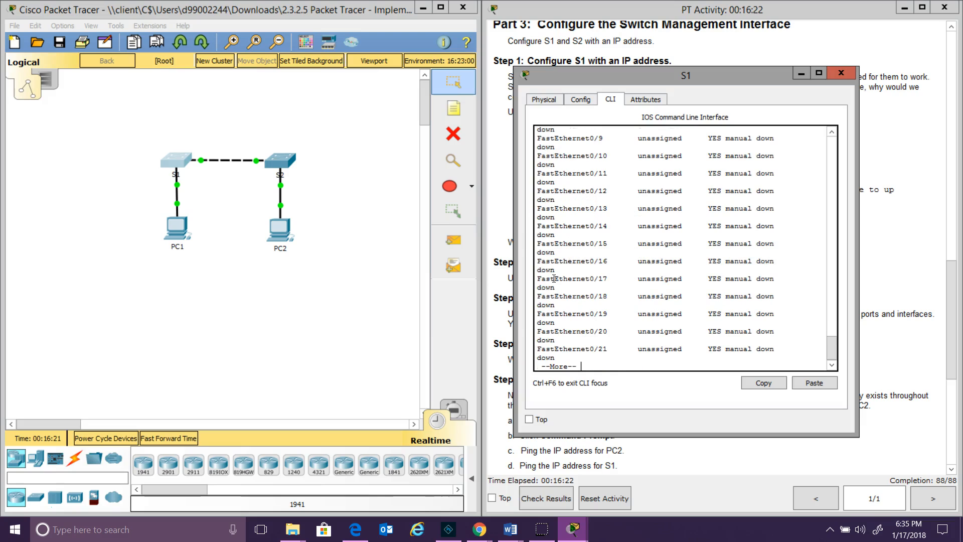
pyautogui.press('space')
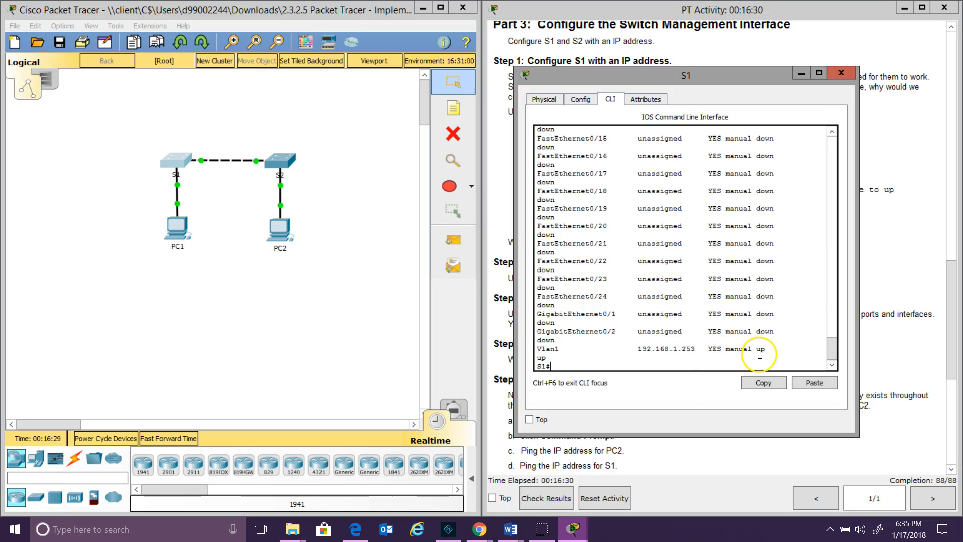
pyautogui.click(840, 73)
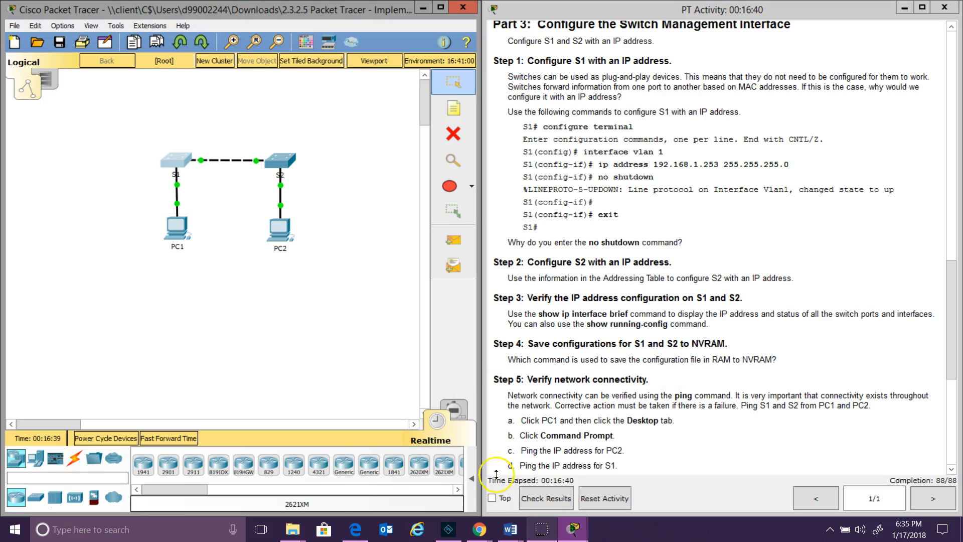
# Save S1's running configuration to startup-config with copy run start
pyautogui.click(175, 172)
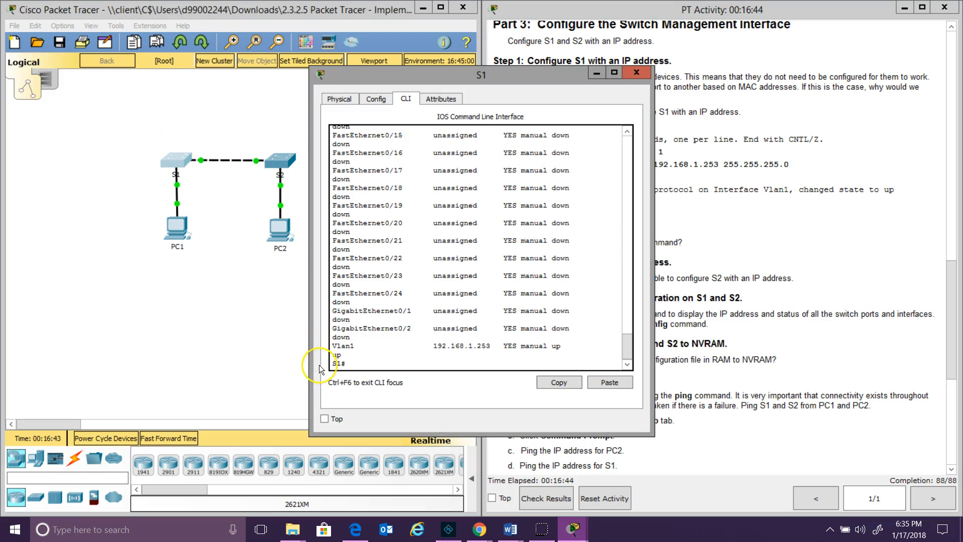
pyautogui.write('copy run start')
pyautogui.press('Return')
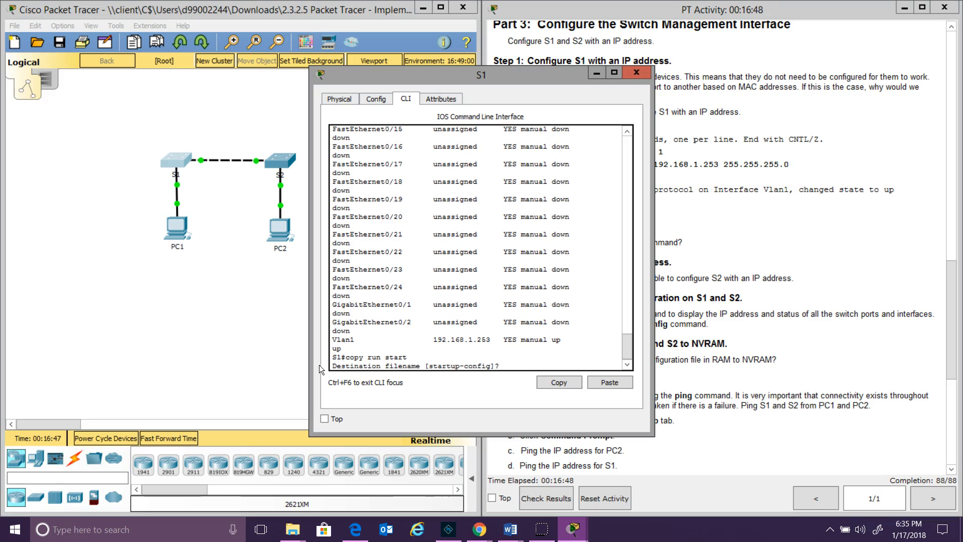
pyautogui.press('Return')
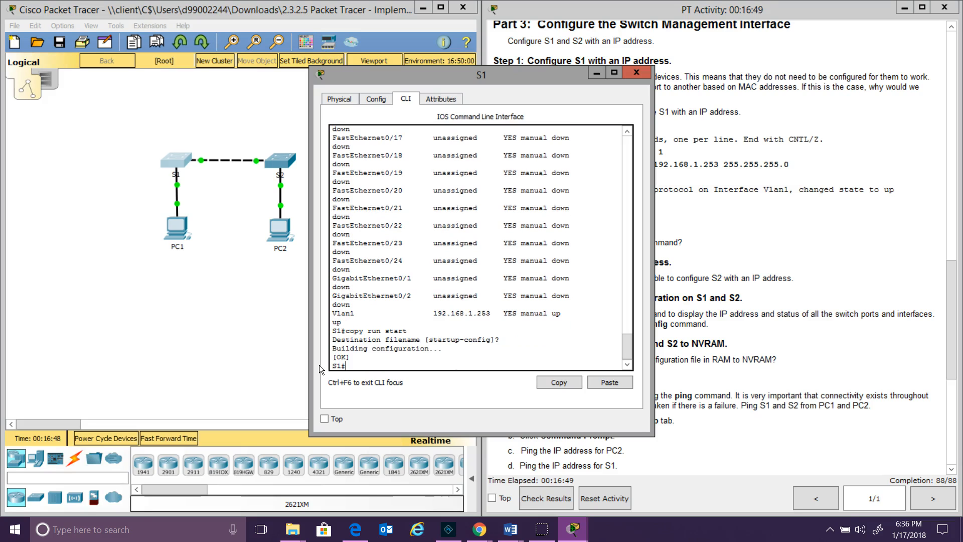
# Save S2's running configuration to startup-config with copy run start
pyautogui.click(281, 160)
pyautogui.write('copy run start')
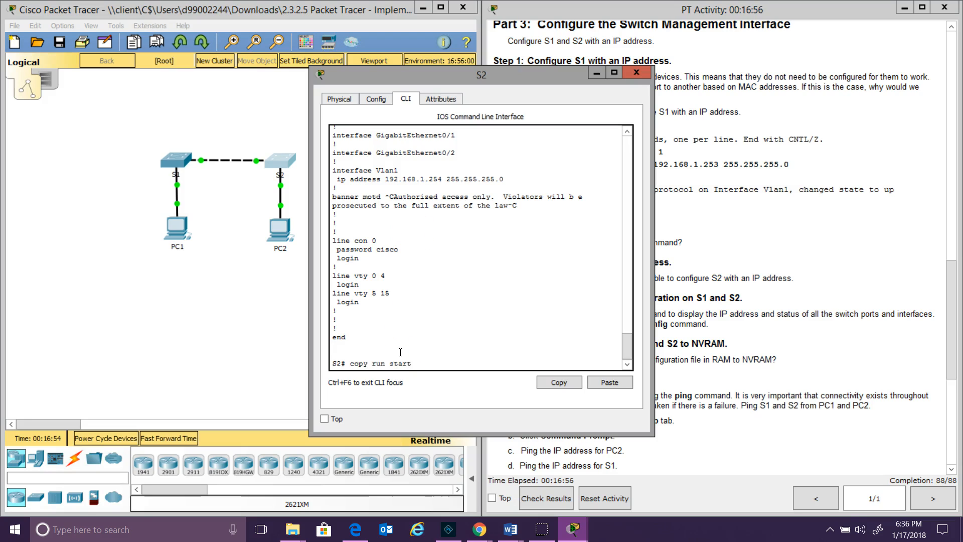
pyautogui.press('Return')
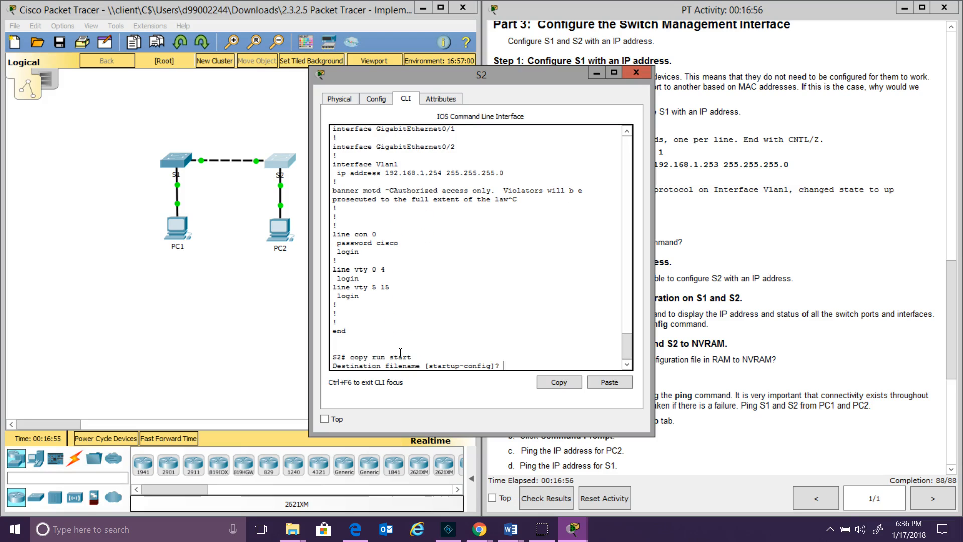
pyautogui.press('Return')
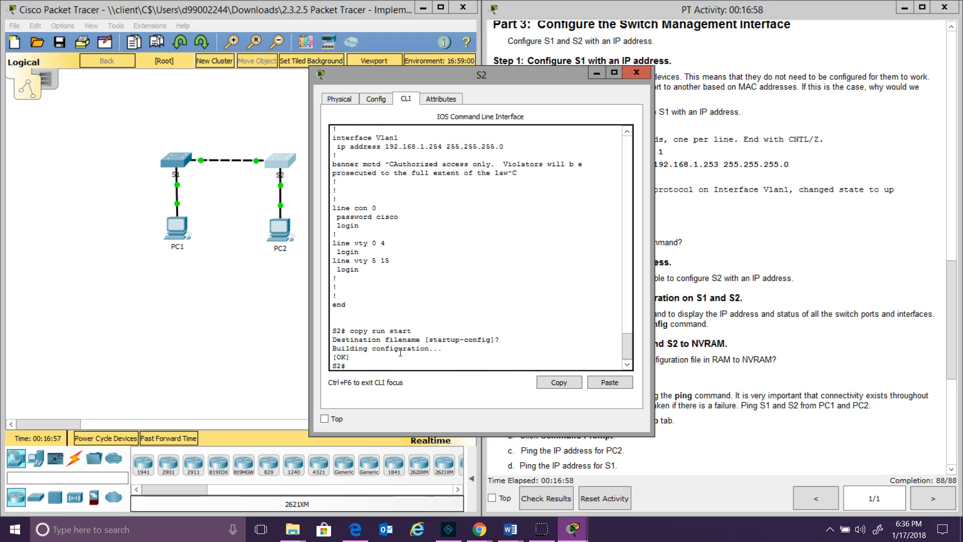
pyautogui.click(712, 253)
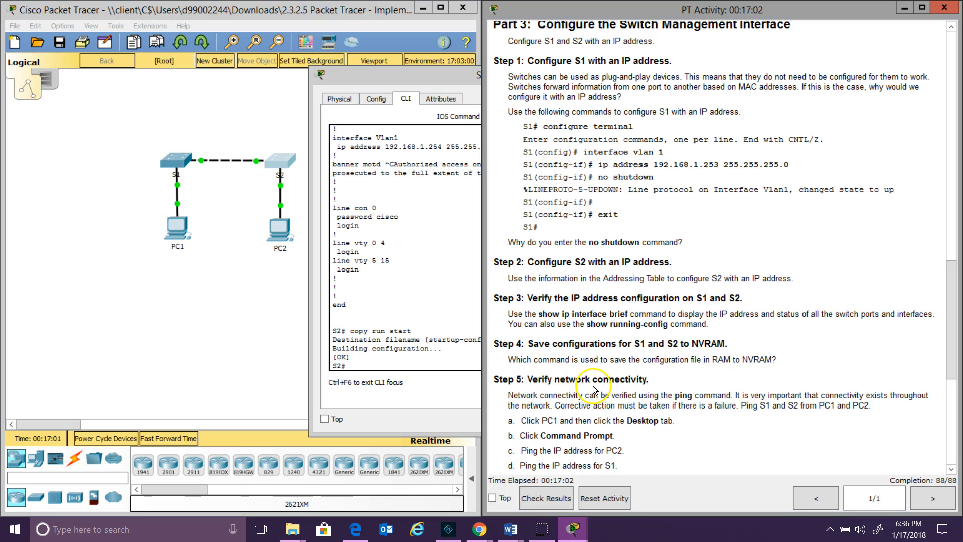
# Scroll the instructions to Step 5, then open PC1's Desktop Command Prompt and focus its terminal
pyautogui.moveTo(948, 308); pyautogui.dragTo(958, 381)
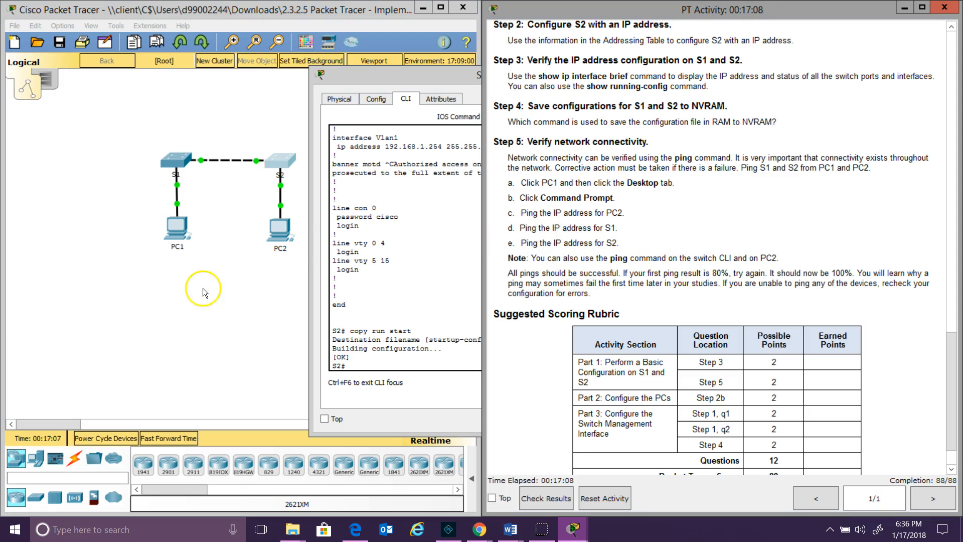
pyautogui.click(175, 235)
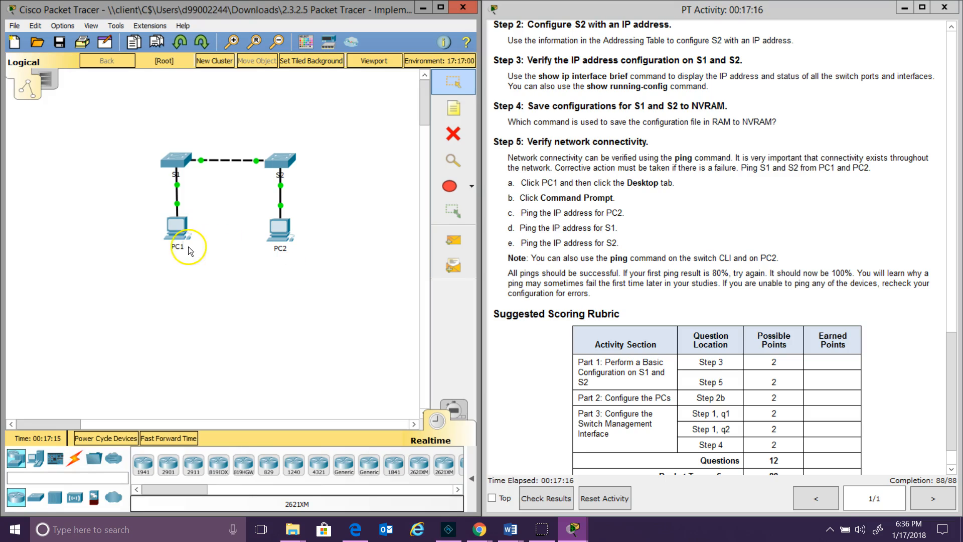
pyautogui.click(174, 232)
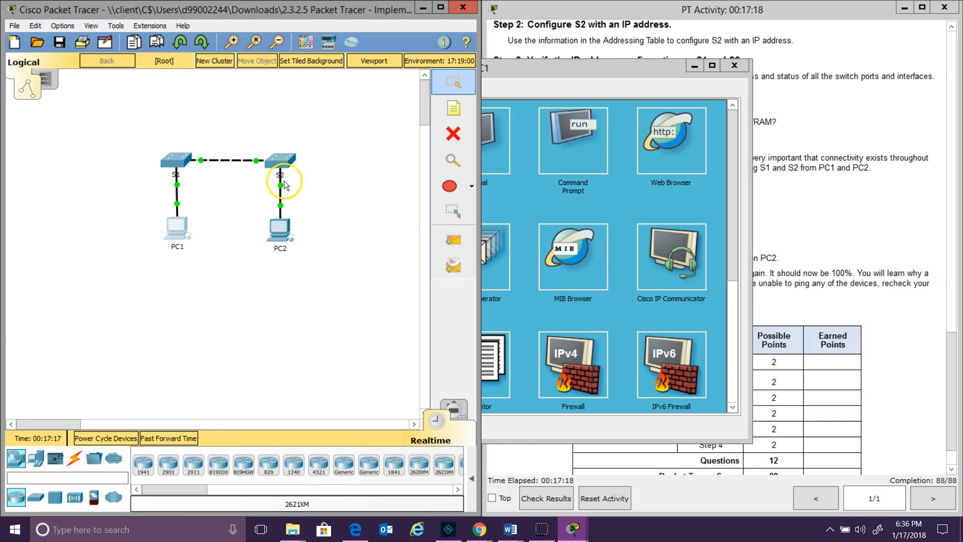
pyautogui.moveTo(541, 74); pyautogui.dragTo(255, 150)
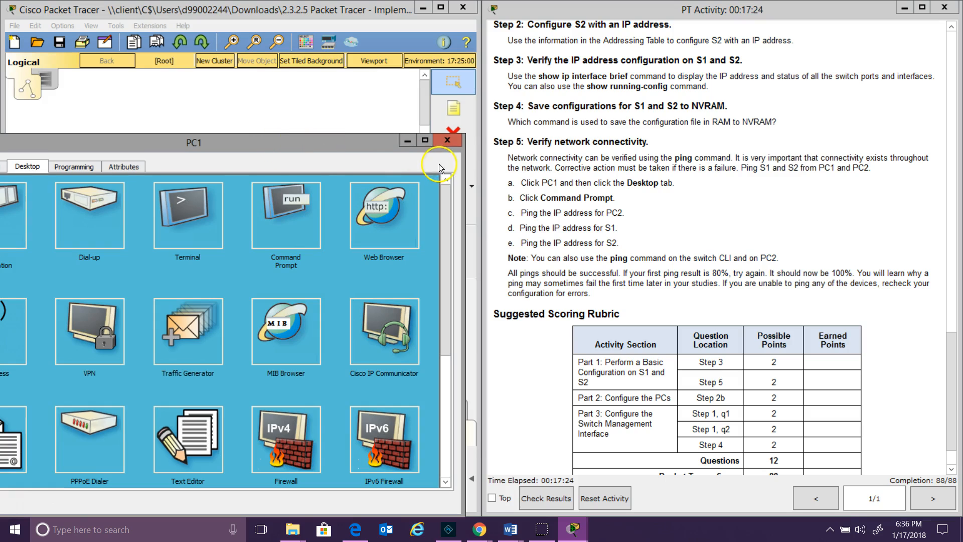
pyautogui.click(274, 210)
pyautogui.click(254, 251)
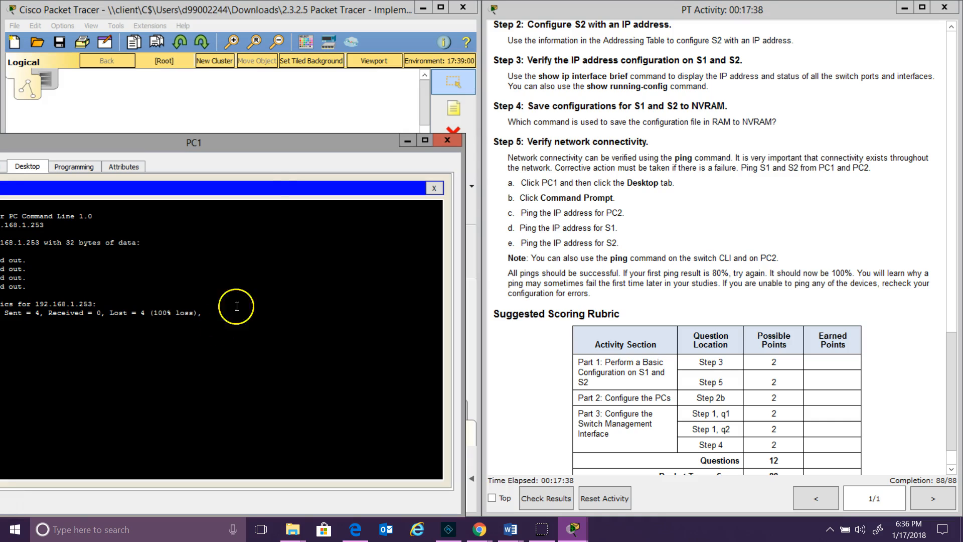
# From PC1, ping 192.168.1.253, 192.168.1.254 and 192.168.1.2, then close its window
pyautogui.moveTo(266, 141); pyautogui.dragTo(363, 139)
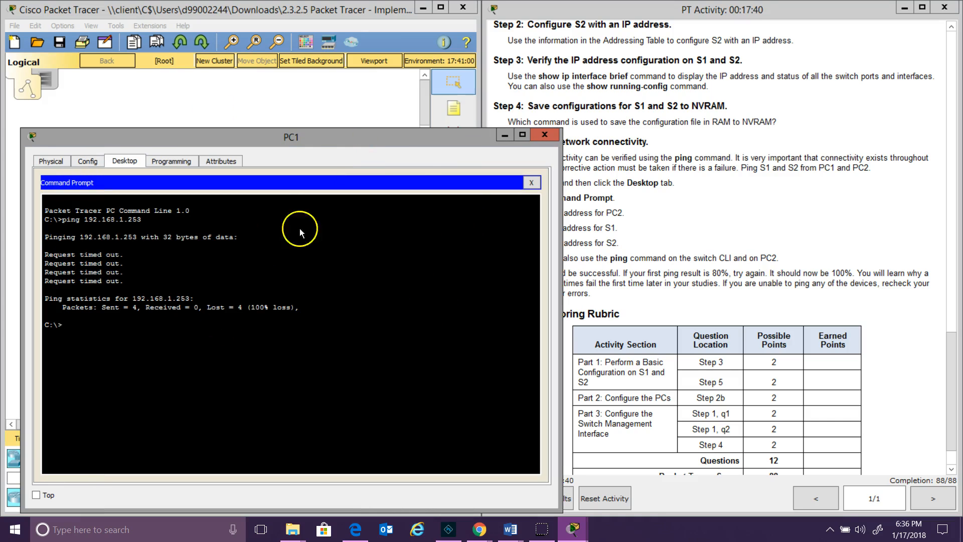
pyautogui.press('Up')
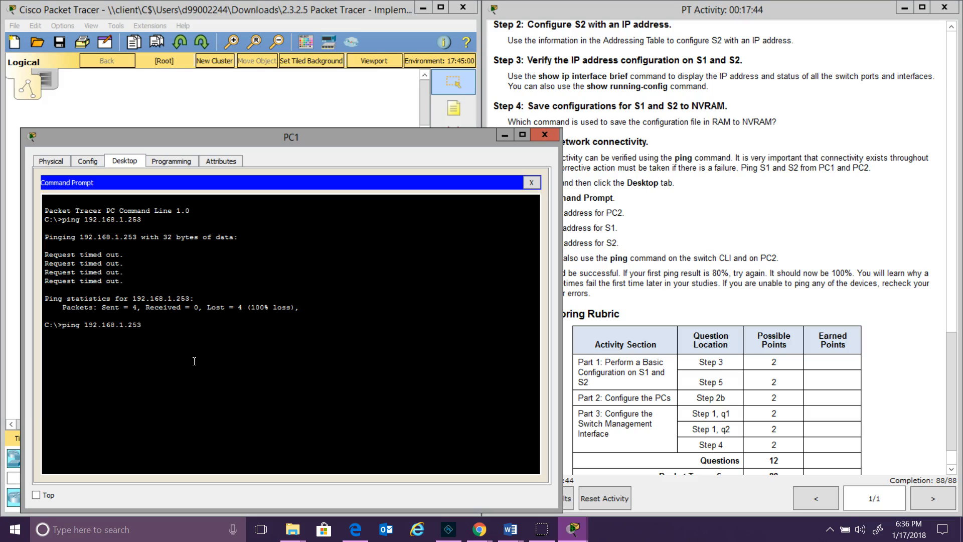
pyautogui.press('Return')
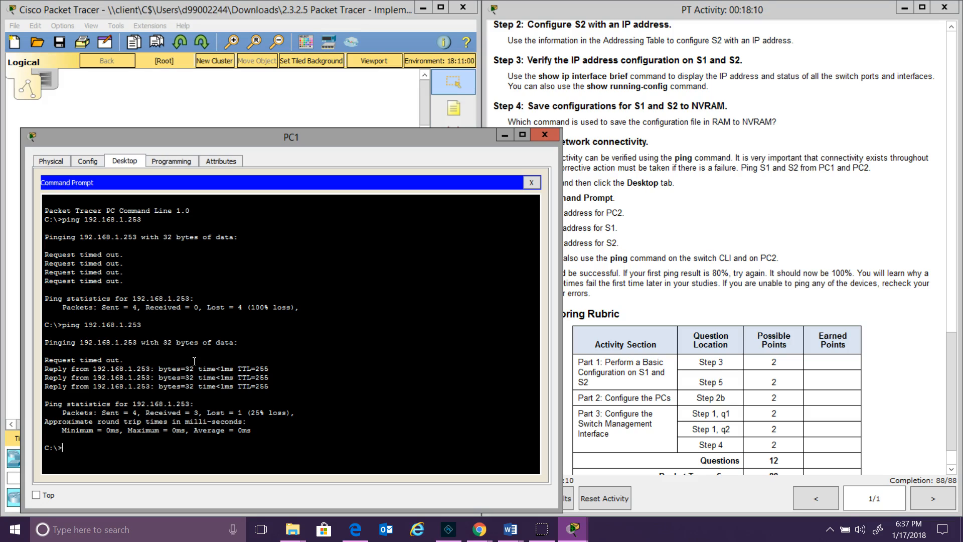
pyautogui.press('Up')
pyautogui.write('4')
pyautogui.press('Return')
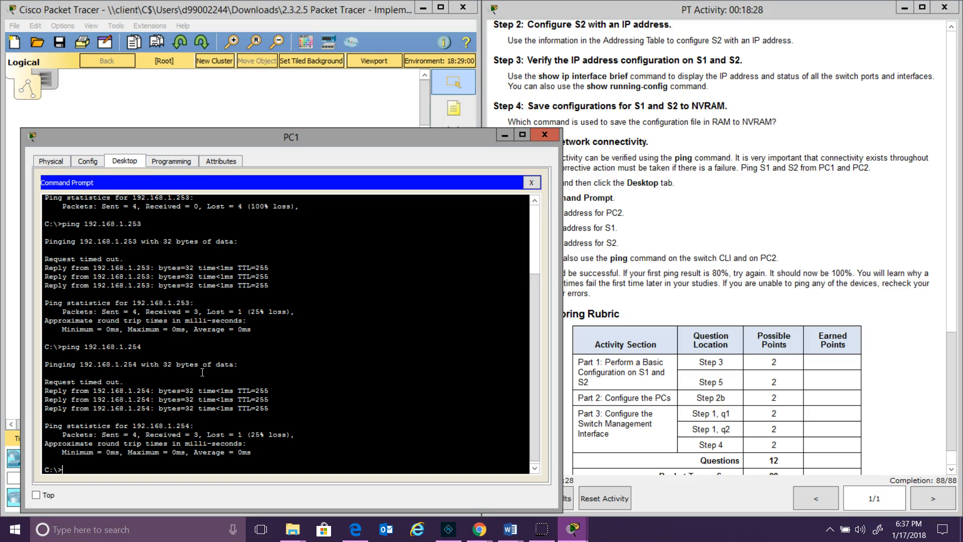
pyautogui.press('Up')
pyautogui.press('BackSpace')
pyautogui.press('BackSpace')
pyautogui.click(221, 383)
pyautogui.press('Return')
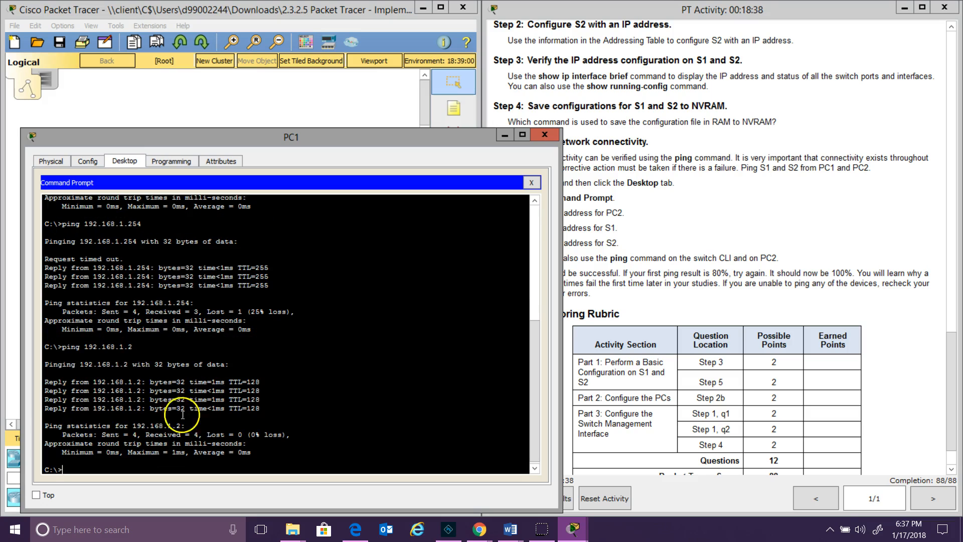
pyautogui.click(545, 135)
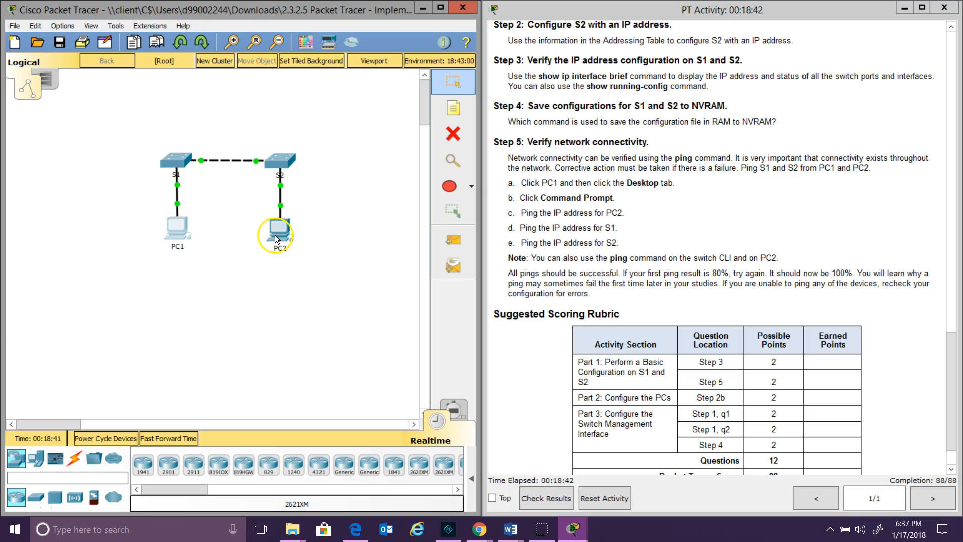
# Open PC2's Command Prompt and ping S2 at 192.168.1.254 and S1 at 192.168.1.253
pyautogui.click(279, 234)
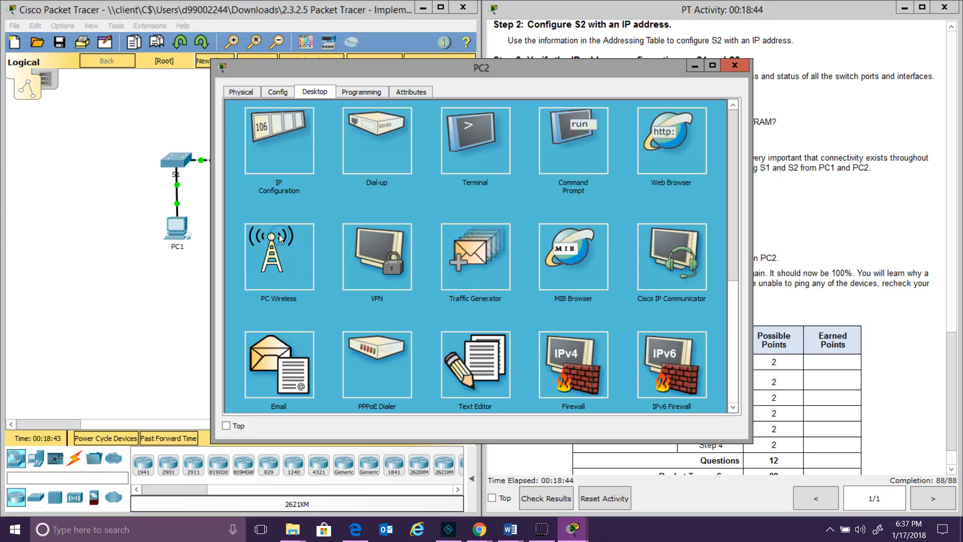
pyautogui.click(576, 142)
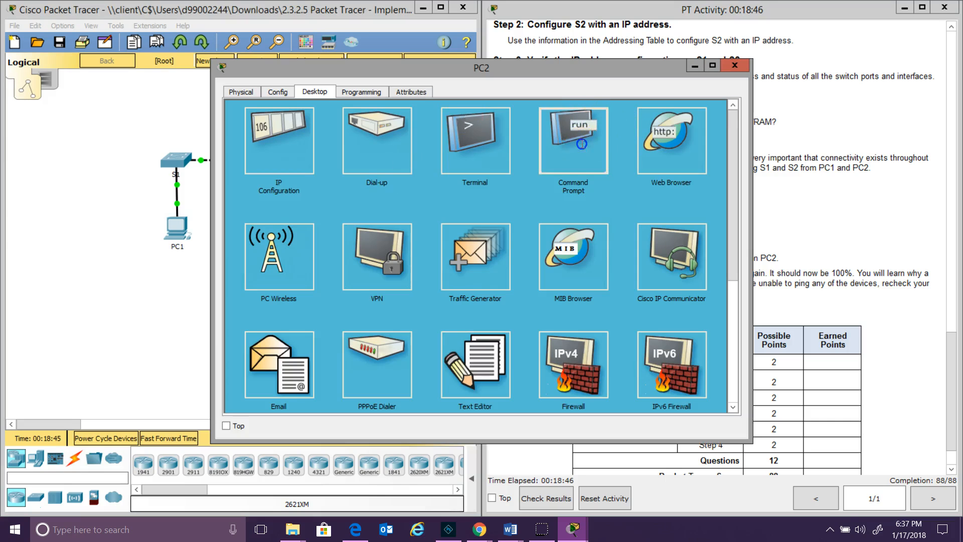
pyautogui.write('ping ')
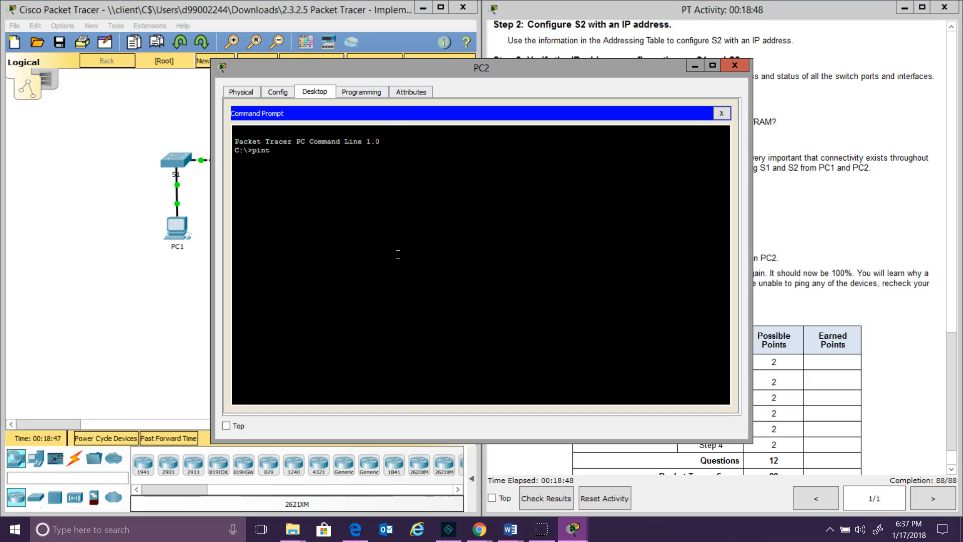
pyautogui.write('192.168.1.254')
pyautogui.press('Return')
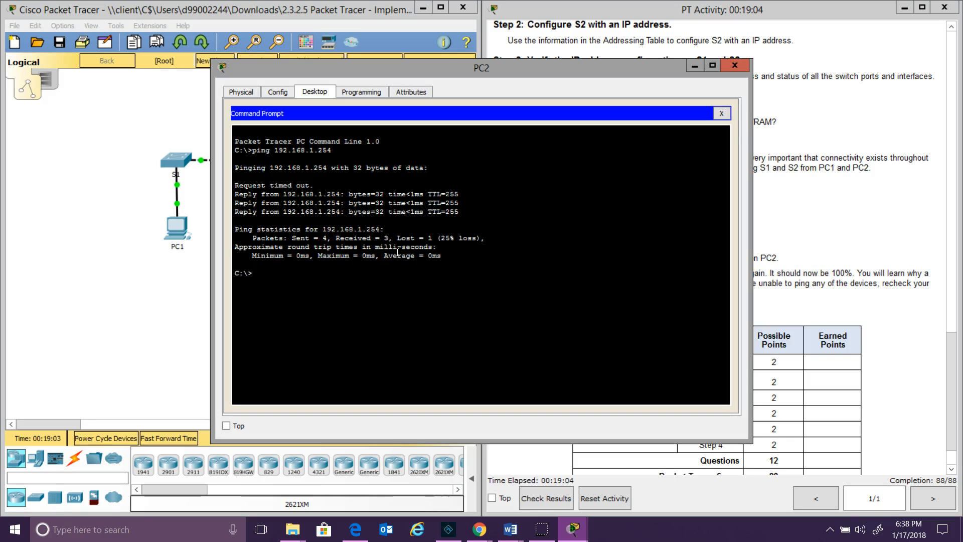
pyautogui.press('Up')
pyautogui.write('3')
pyautogui.press('Return')
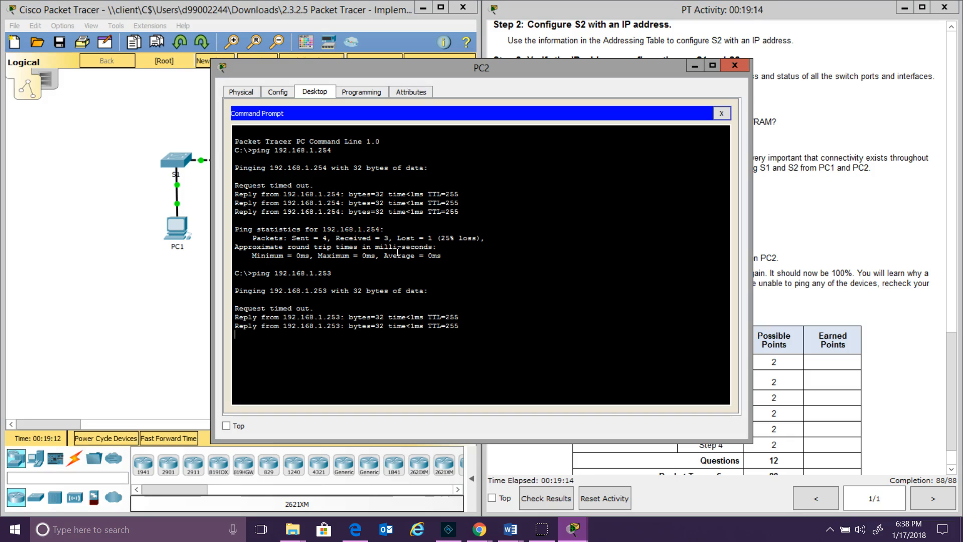
# Repeat the ping to 192.168.1.253, ping PC1 at 192.168.1.1, then close PC2
pyautogui.press('Up')
pyautogui.press('Return')
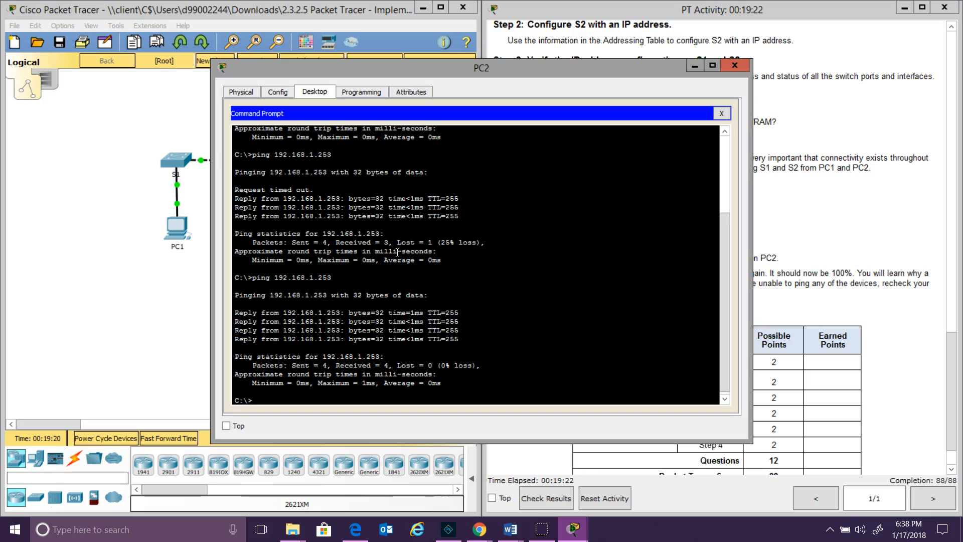
pyautogui.press('Up')
pyautogui.press('BackSpace')
pyautogui.press('BackSpace')
pyautogui.press('BackSpace')
pyautogui.write('1')
pyautogui.press('Return')
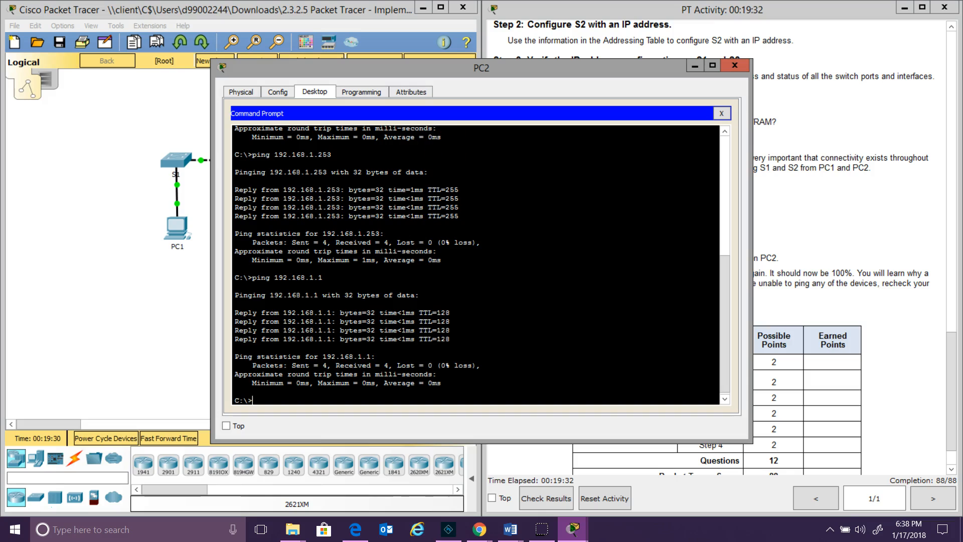
pyautogui.click(734, 65)
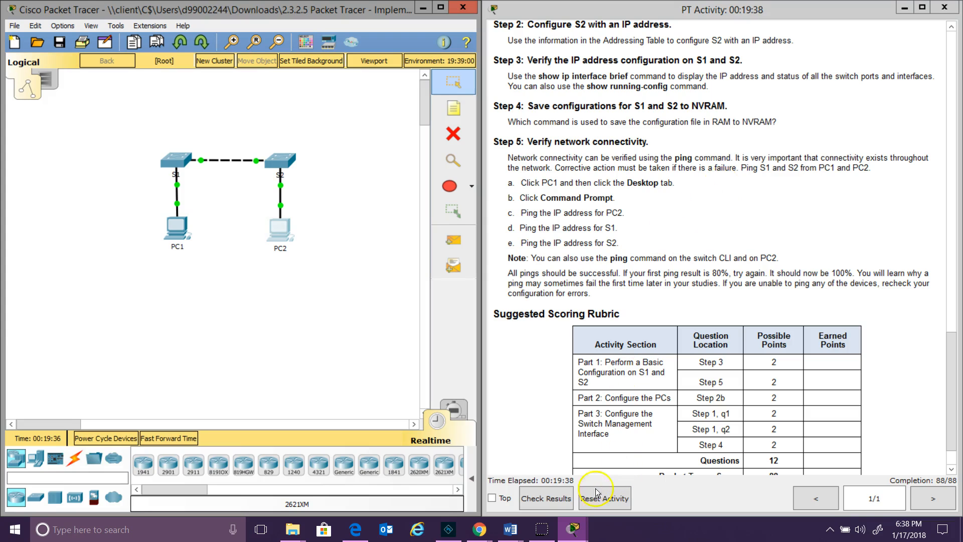
# Check Results and open Assessment Items to see every item correct at 88/88
pyautogui.click(553, 503)
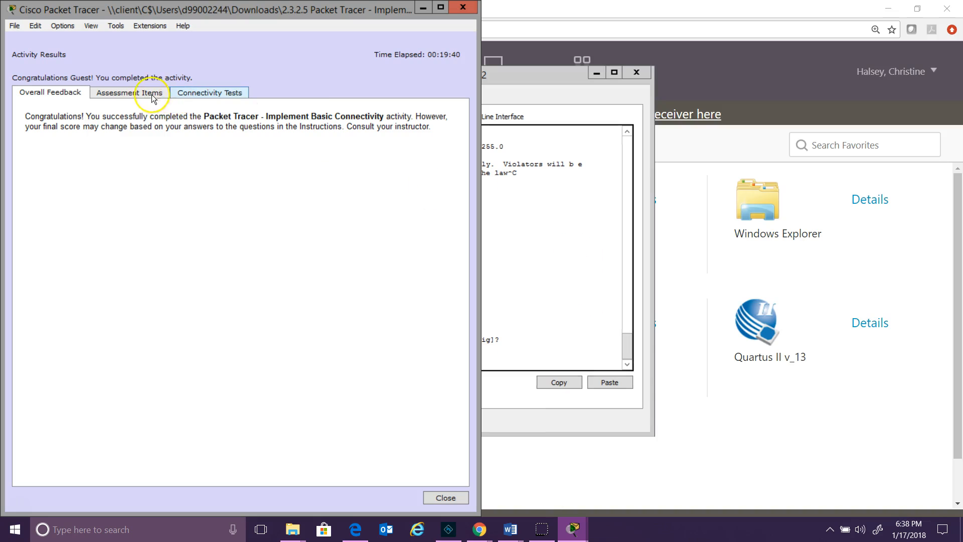
pyautogui.click(144, 93)
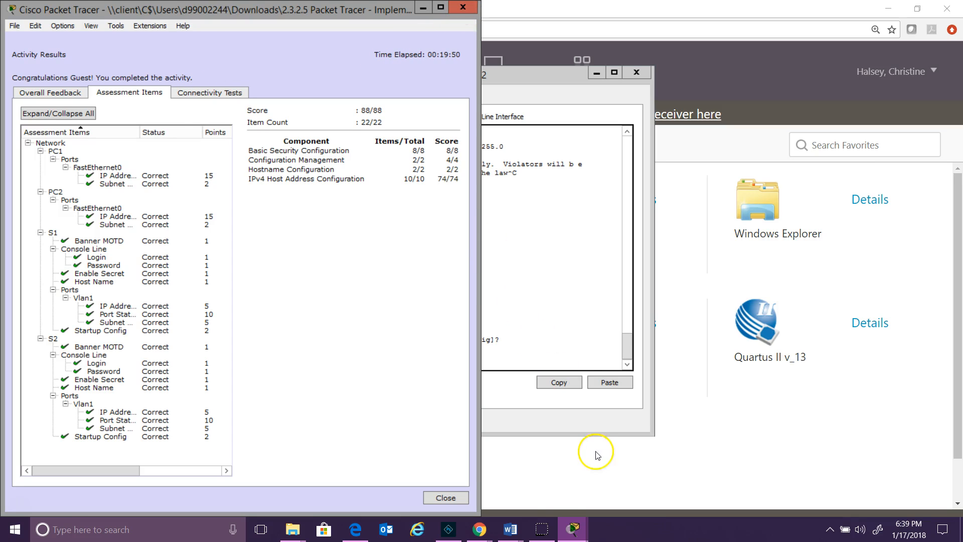
pyautogui.moveTo(546, 535)
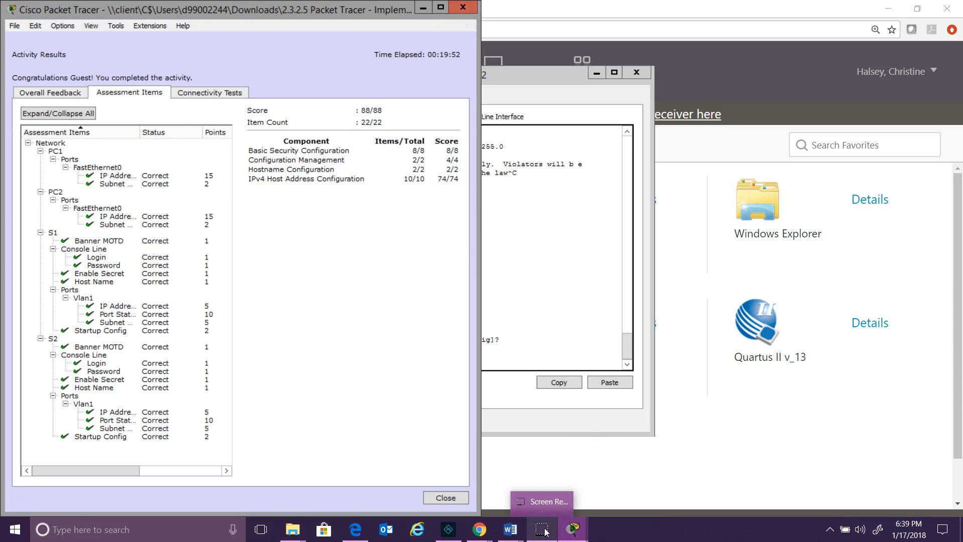